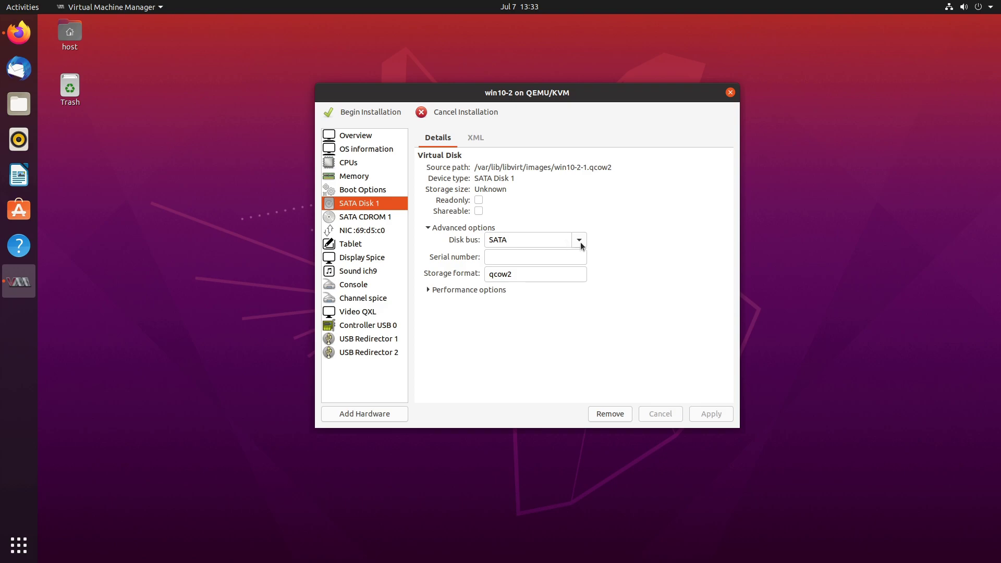
# - Switch SATA Disk 1's disk bus to VirtIO and briefly check its performance options
pyautogui.click(579, 239)
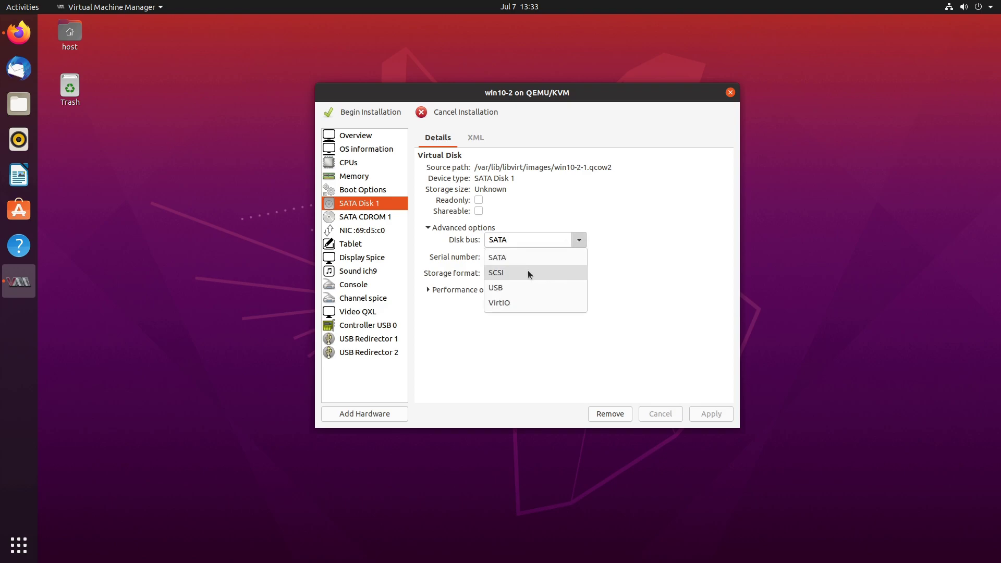
pyautogui.click(528, 303)
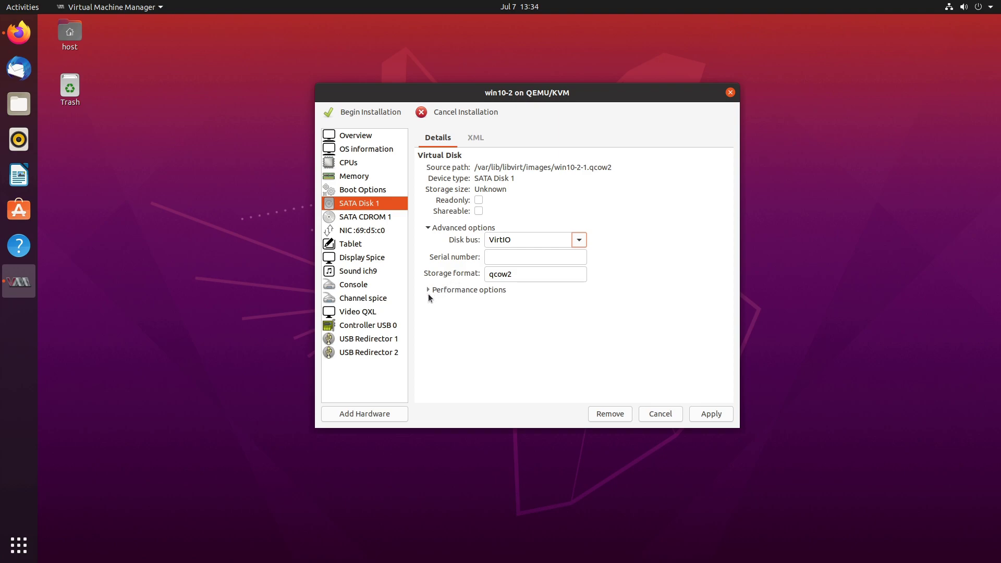
pyautogui.click(441, 291)
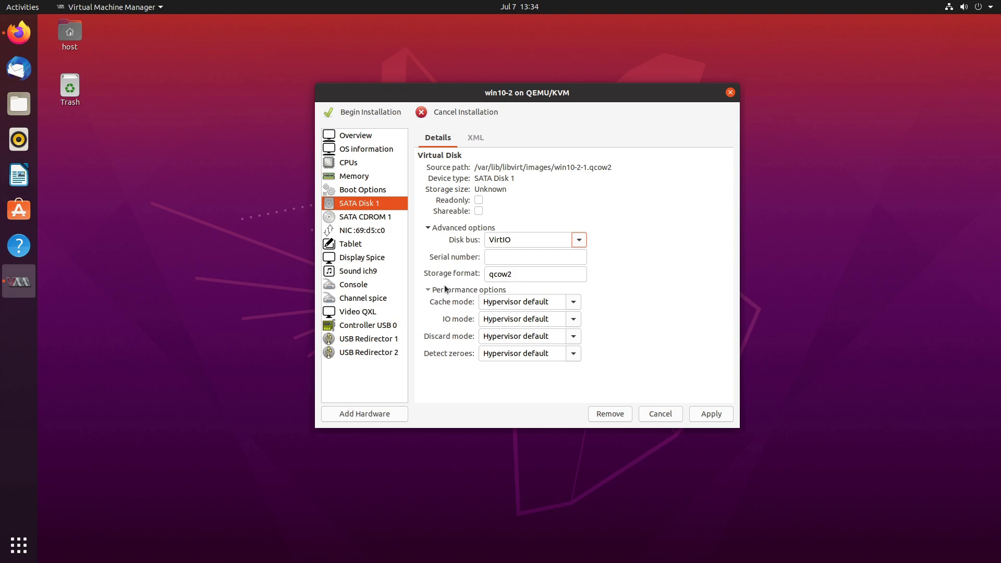
pyautogui.click(445, 291)
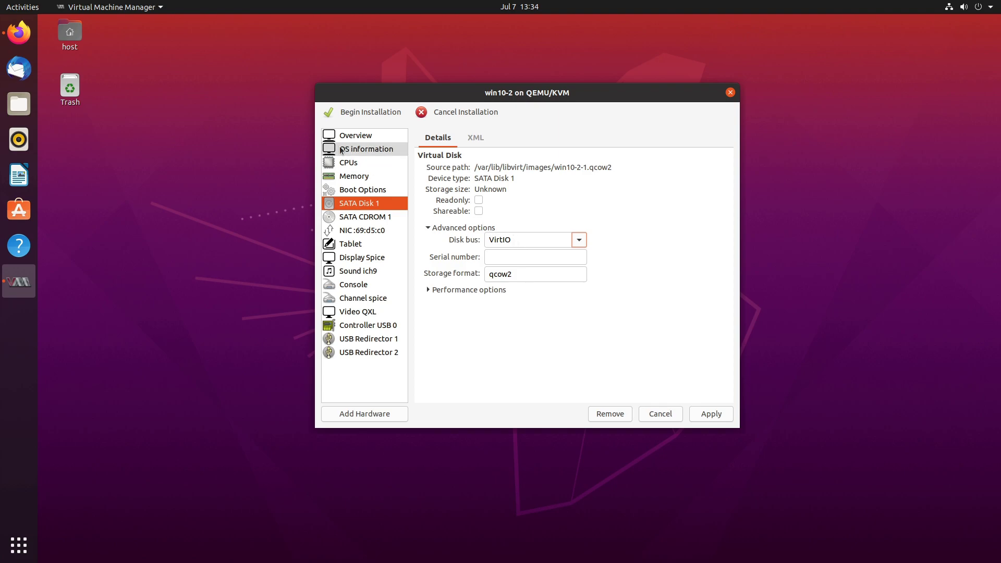
# - On the Fedora Docs virtIO page, go to Direct downloads and get the stable virtio-win iso
pyautogui.click(7, 32)
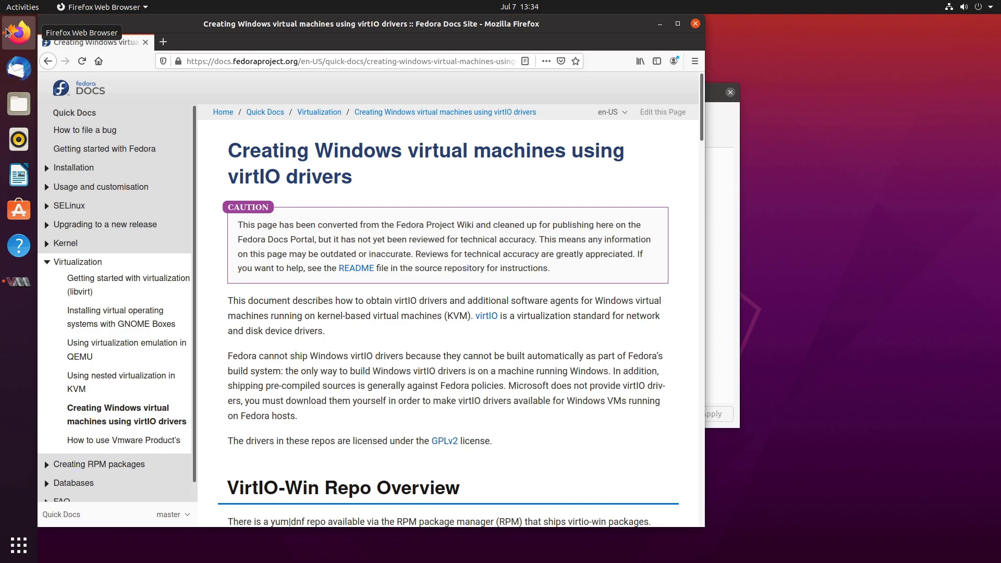
pyautogui.scroll(-20, 670, 408)
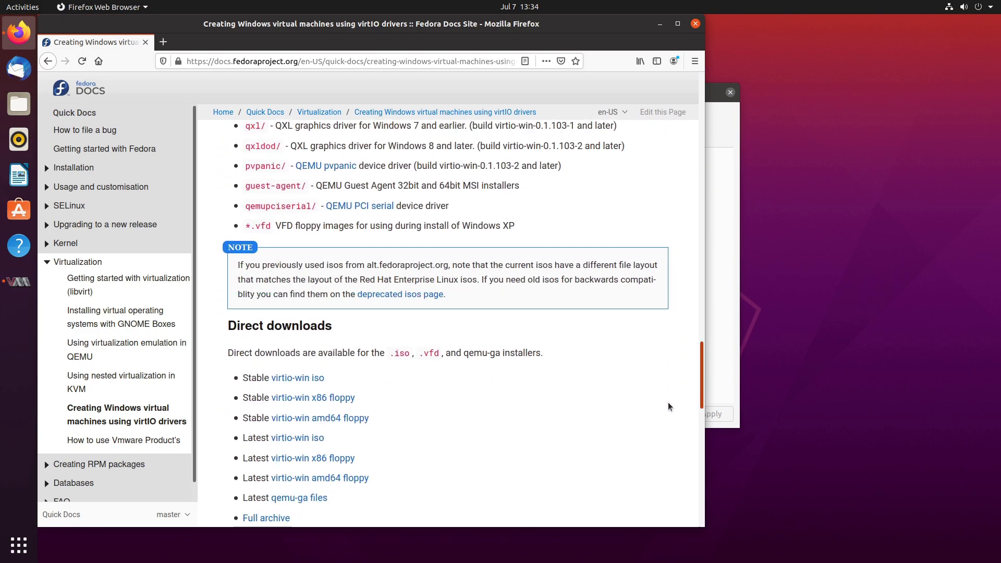
pyautogui.scroll(-1, 670, 407)
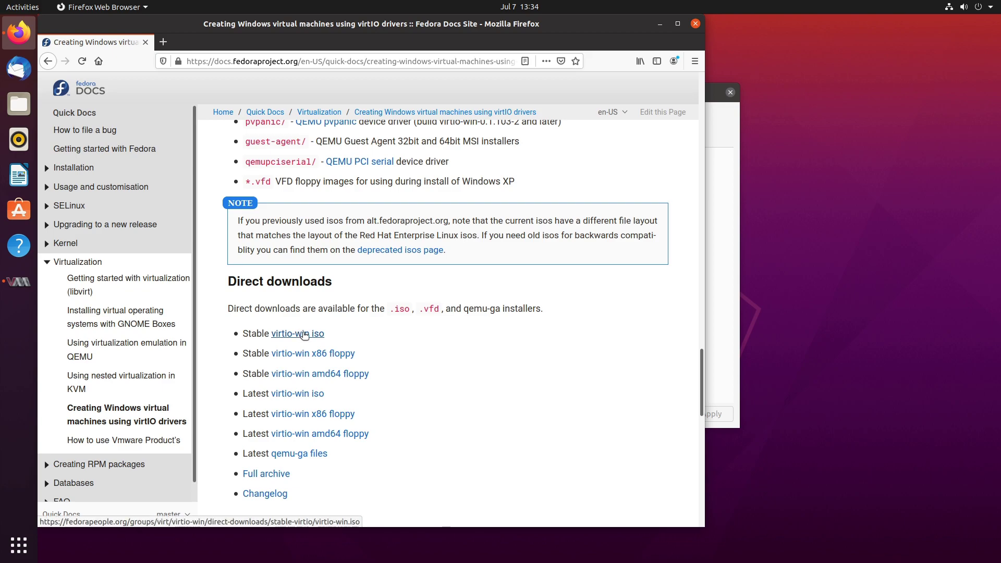
pyautogui.click(301, 335)
# - Add a CDROM holding virtio-win-0.1.171.iso from Downloads and apply Disk 1's VirtIO bus
pyautogui.click(661, 25)
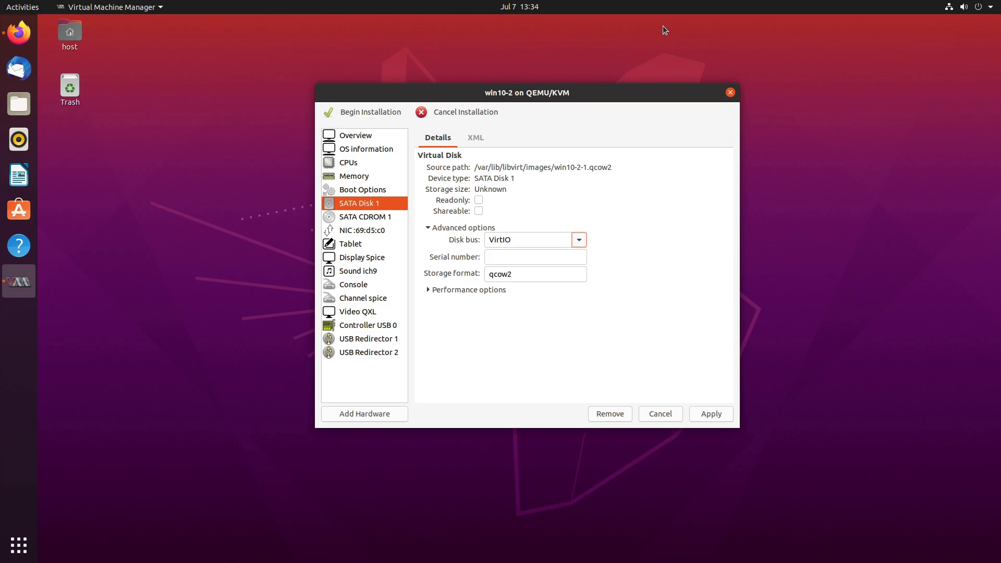
pyautogui.click(366, 415)
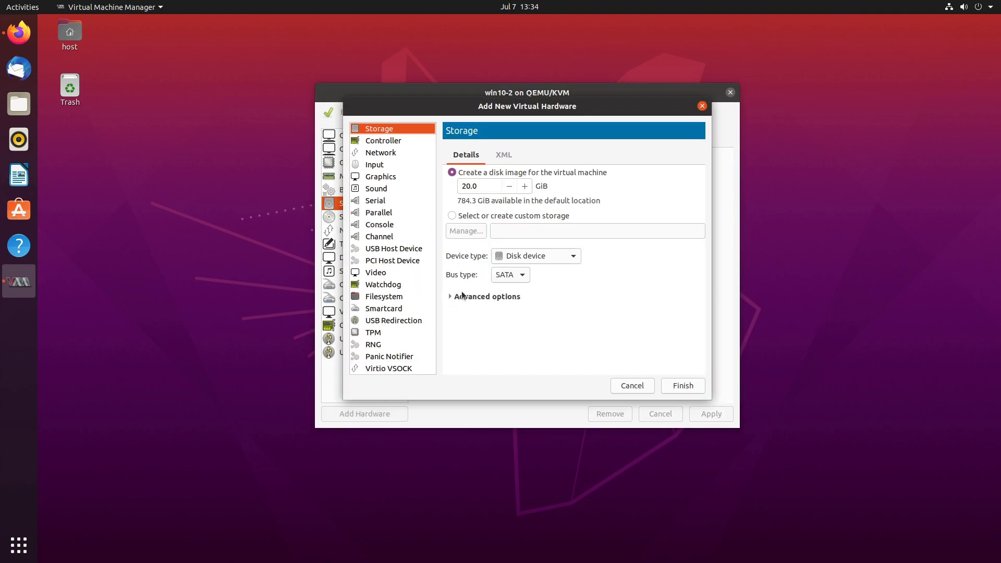
pyautogui.click(573, 255)
pyautogui.click(568, 274)
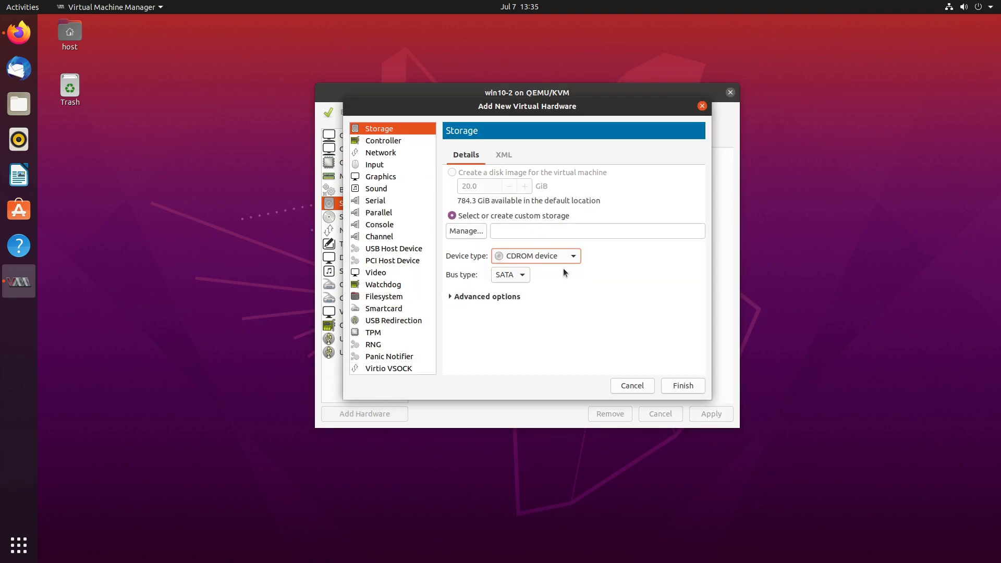
pyautogui.click(453, 230)
pyautogui.click(386, 157)
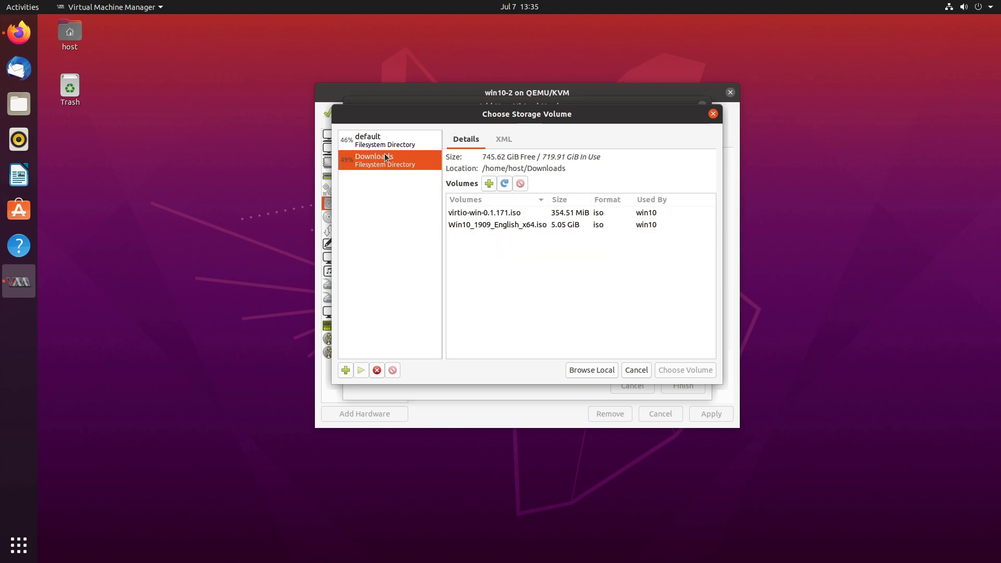
pyautogui.doubleClick(485, 214)
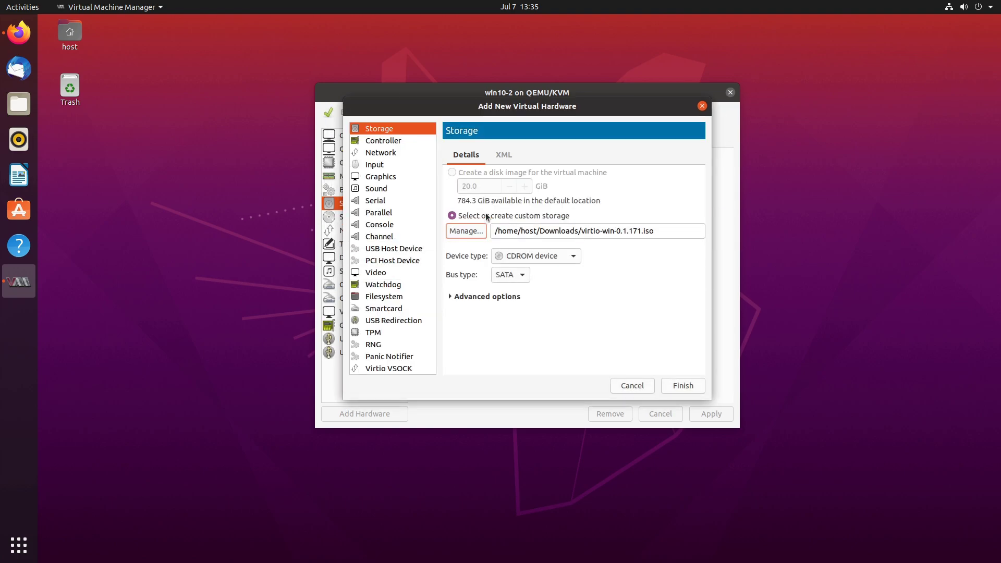
pyautogui.click(678, 386)
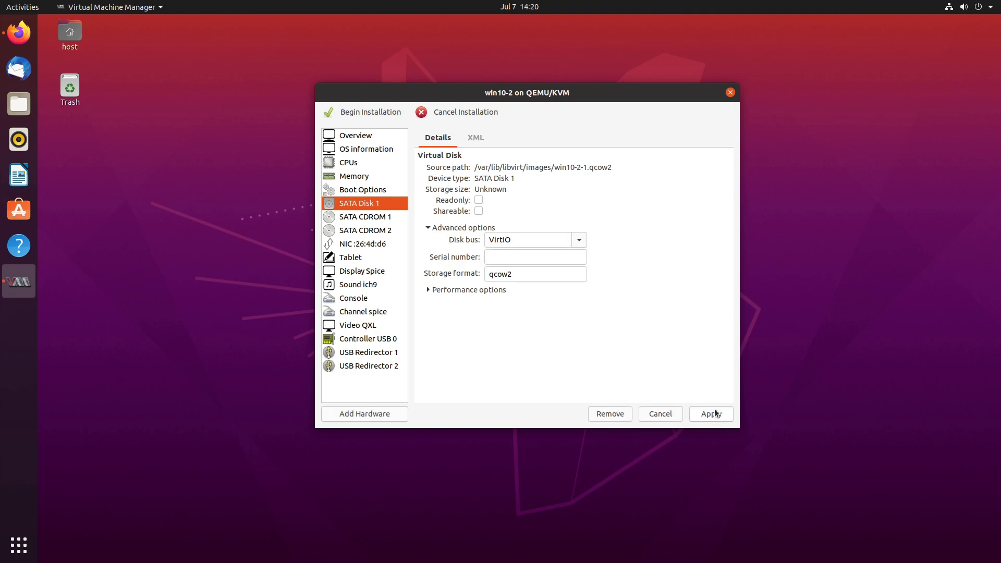
pyautogui.click(715, 414)
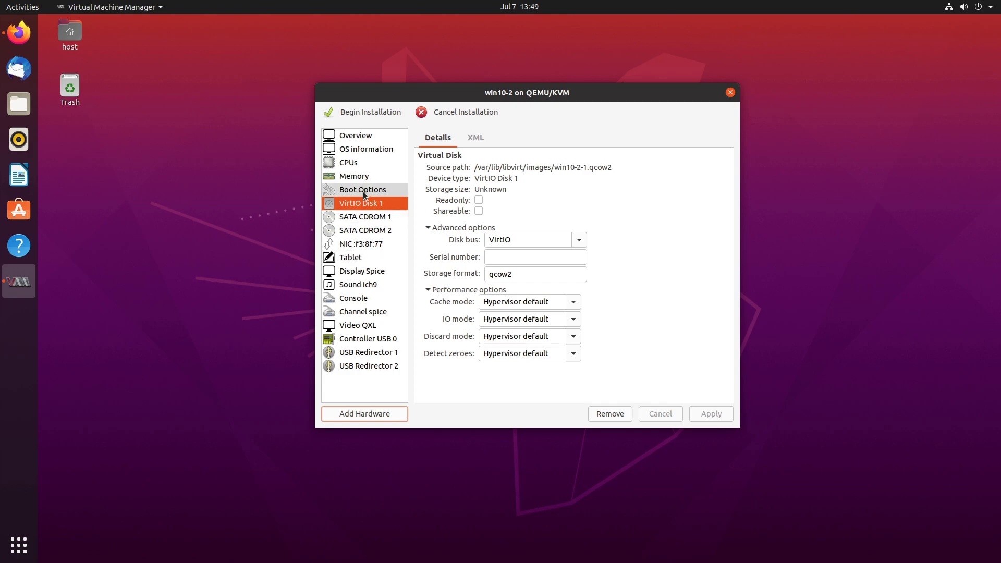
# - Boot win10-2 only from SATA CDROM 1 with the boot menu enabled, then begin installation
pyautogui.click(363, 195)
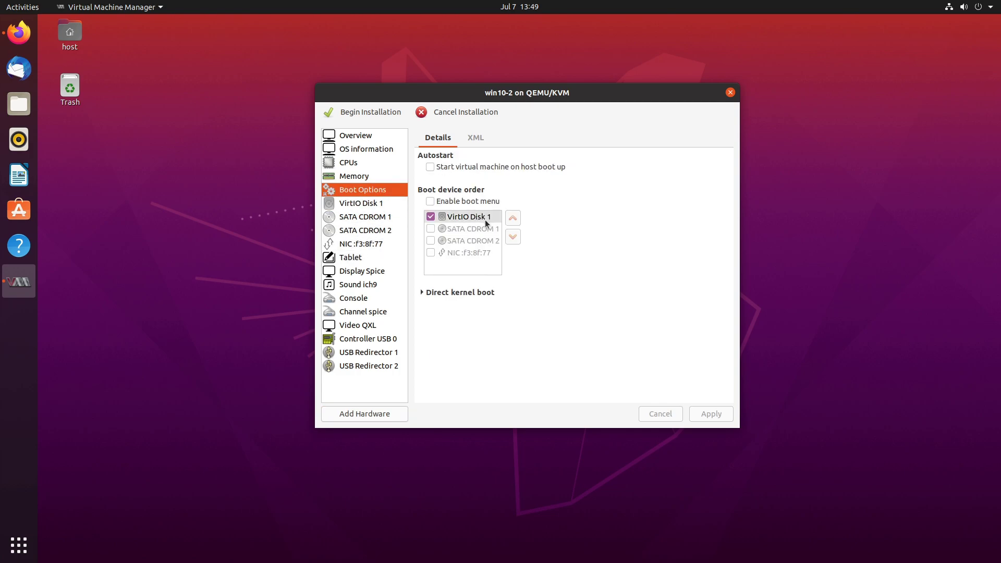
pyautogui.click(430, 217)
pyautogui.click(431, 217)
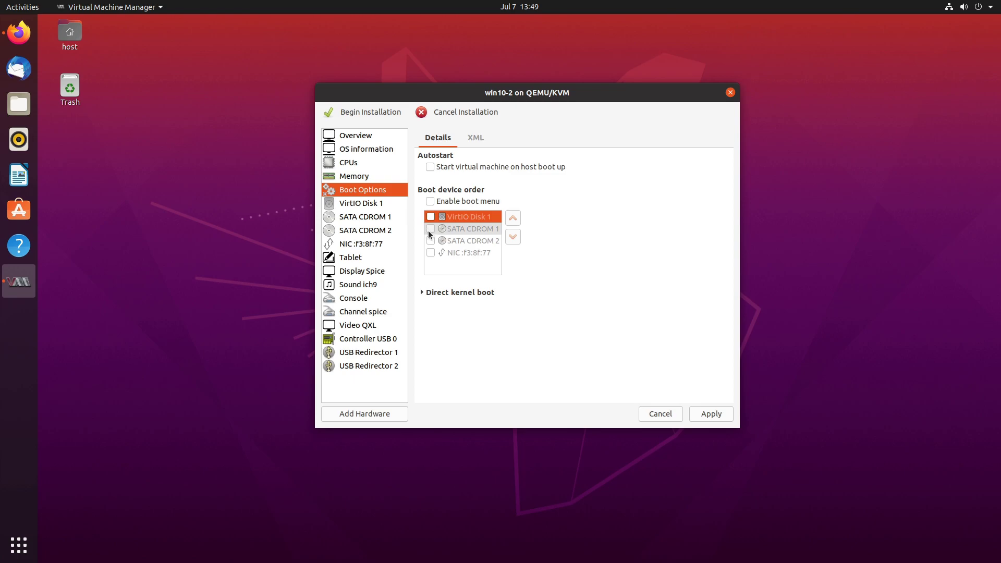
pyautogui.click(428, 230)
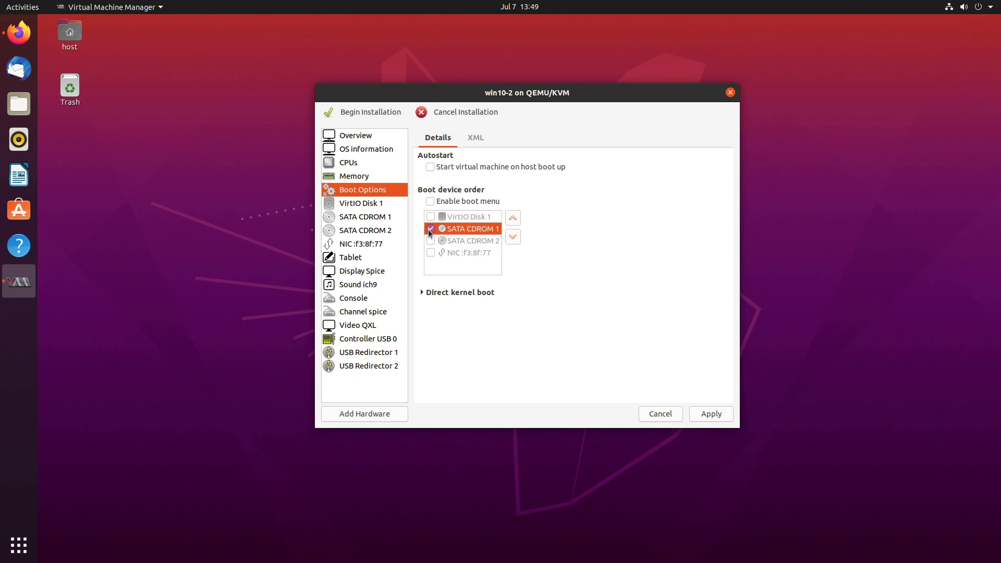
pyautogui.click(430, 200)
pyautogui.click(715, 417)
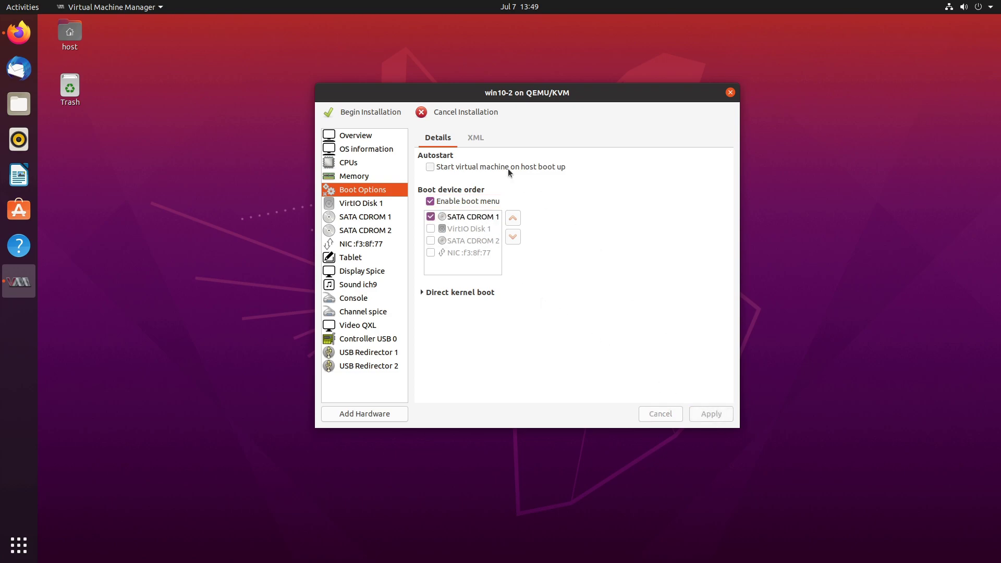
pyautogui.click(333, 111)
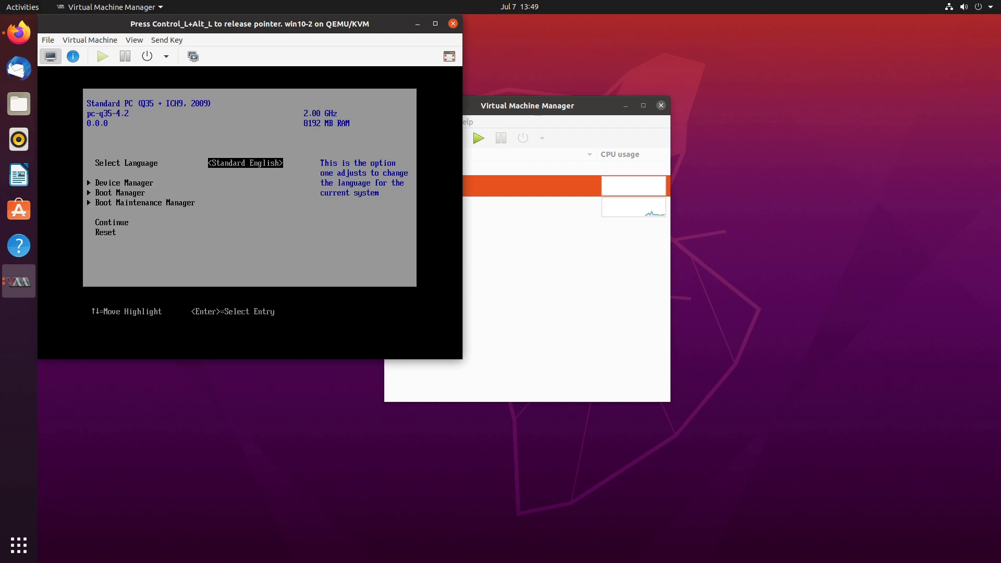
# - Turn off Attempt Secure Boot under Device Manager > Secure Boot Configuration in the firmware
pyautogui.press('Down')
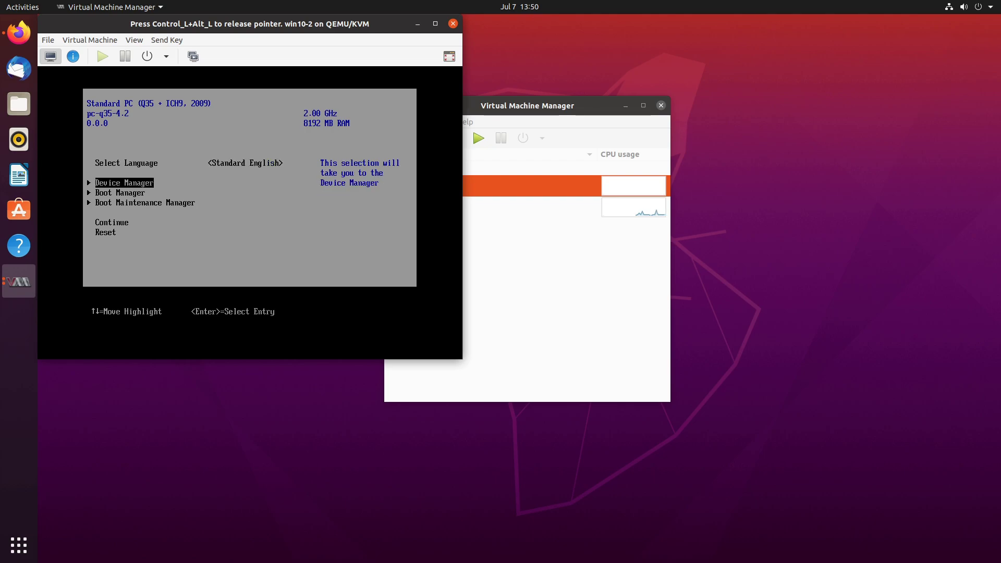
pyautogui.press('Return')
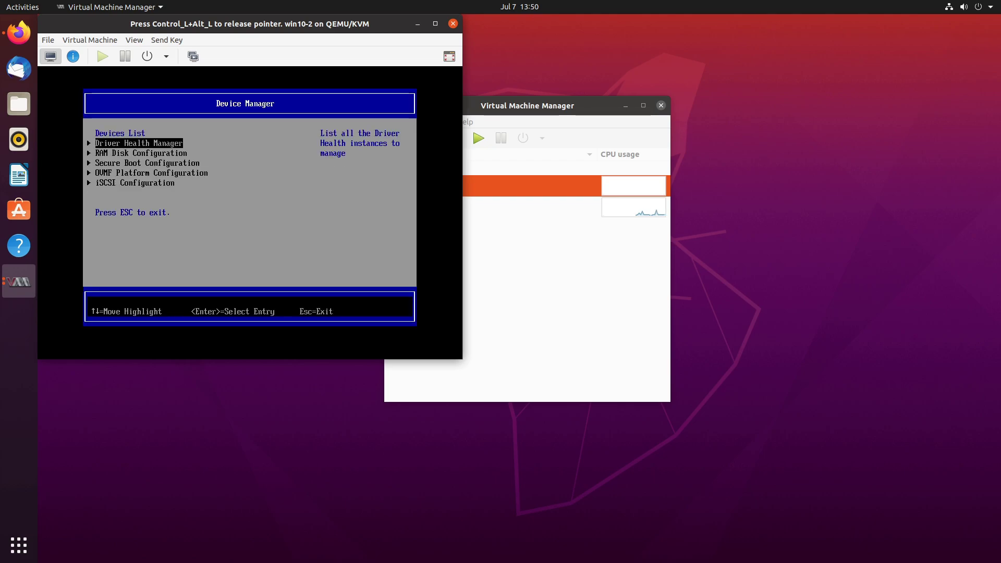
pyautogui.press('Down')
pyautogui.press('Down')
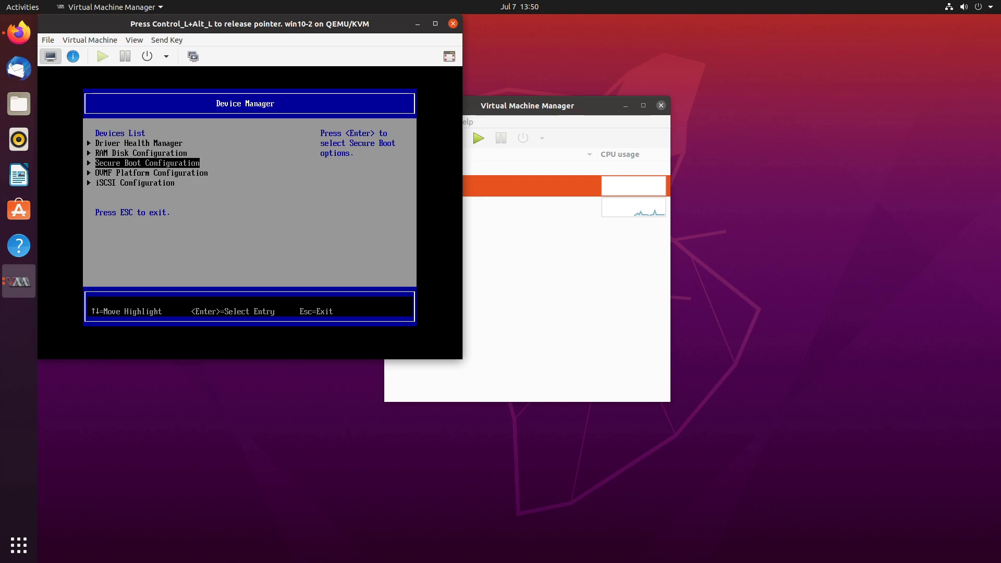
pyautogui.press('Return')
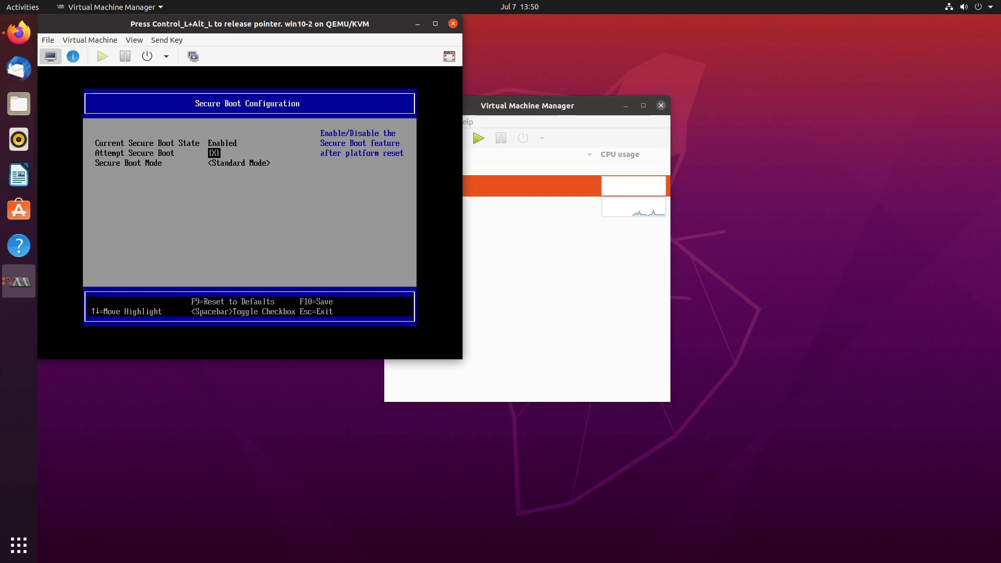
pyautogui.press('space')
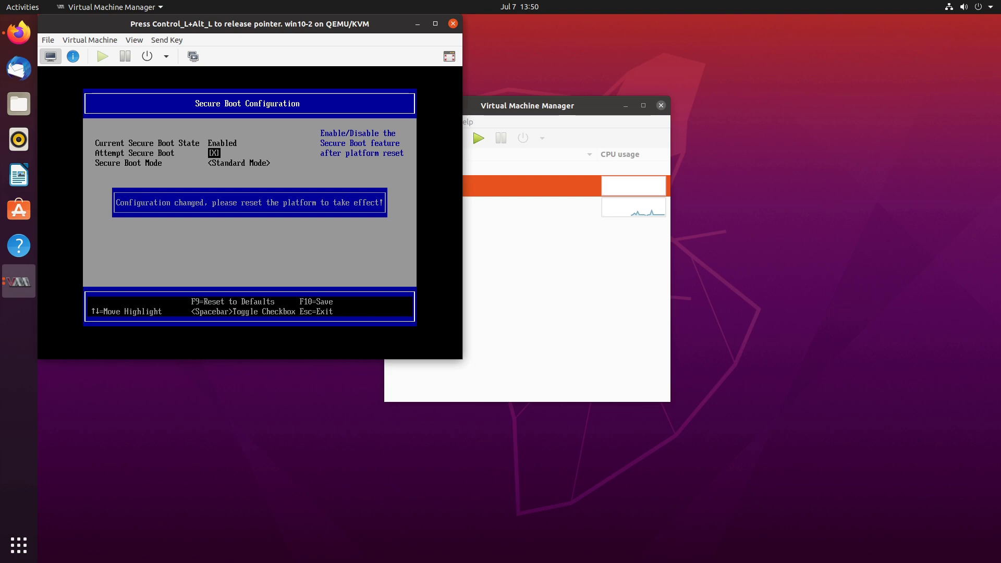
pyautogui.press('Return')
pyautogui.press('Escape')
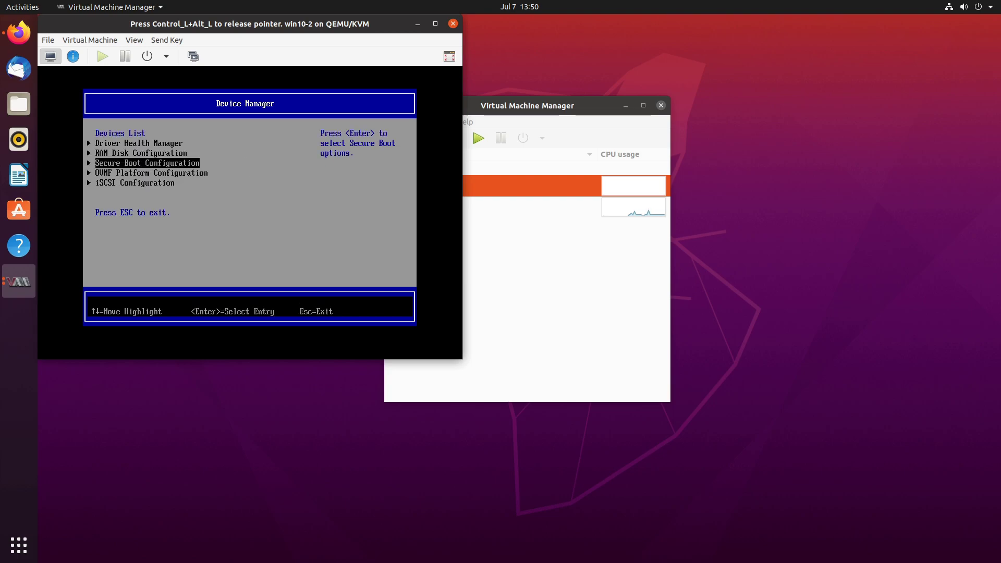
pyautogui.press('Escape')
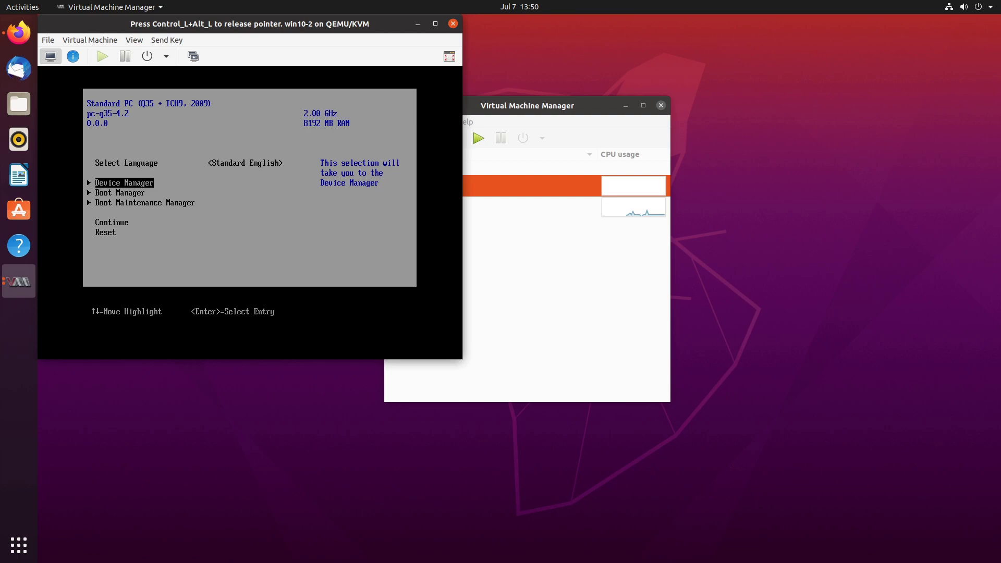
# - Leave the firmware Boot Manager to reset the VM to the boot-from-CD prompt
pyautogui.press('Down')
pyautogui.press('Return')
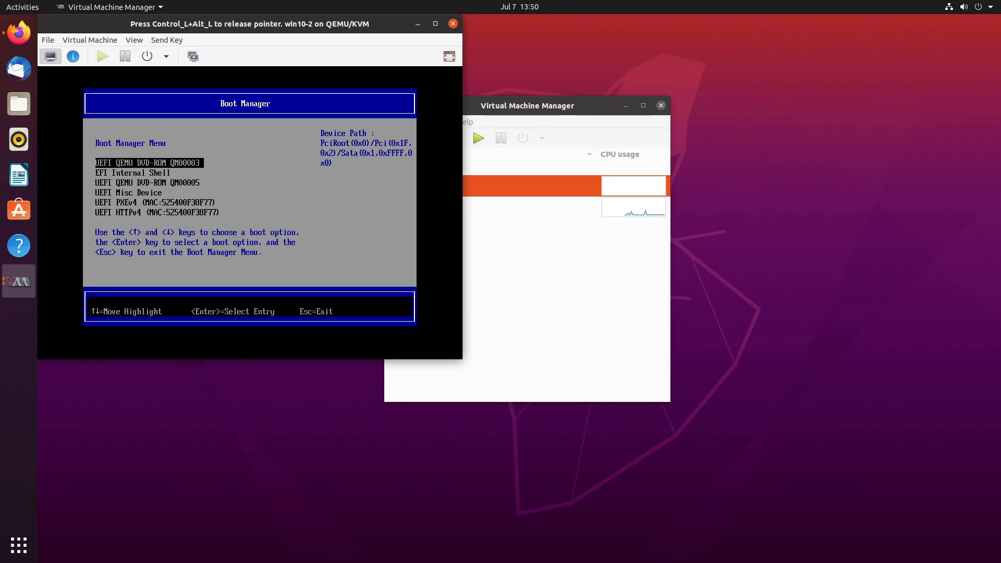
pyautogui.press('Return')
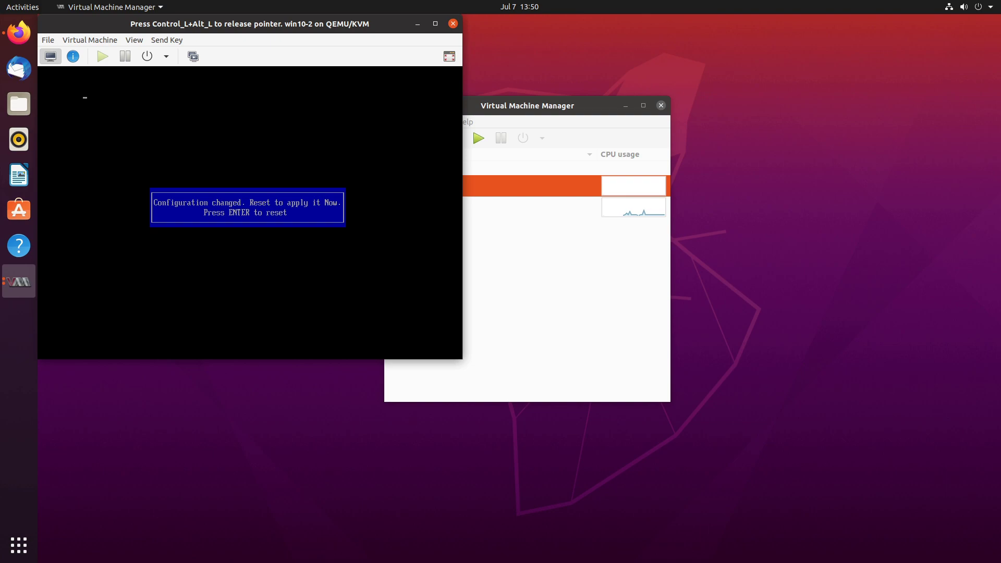
pyautogui.press('Return')
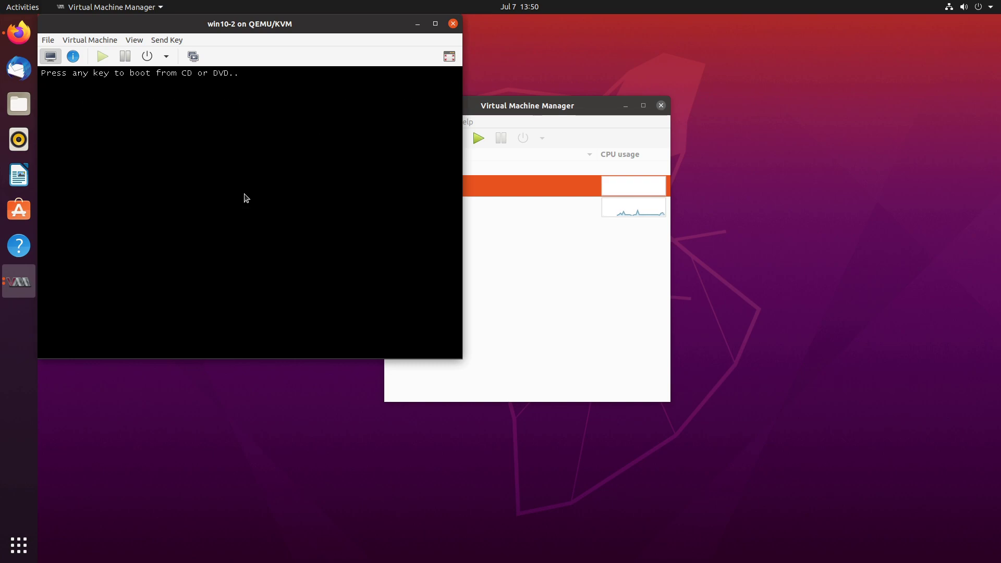
# - Boot the installer from CD and load the VirtIO storage driver from viostor\w10\amd64
pyautogui.press('Return')
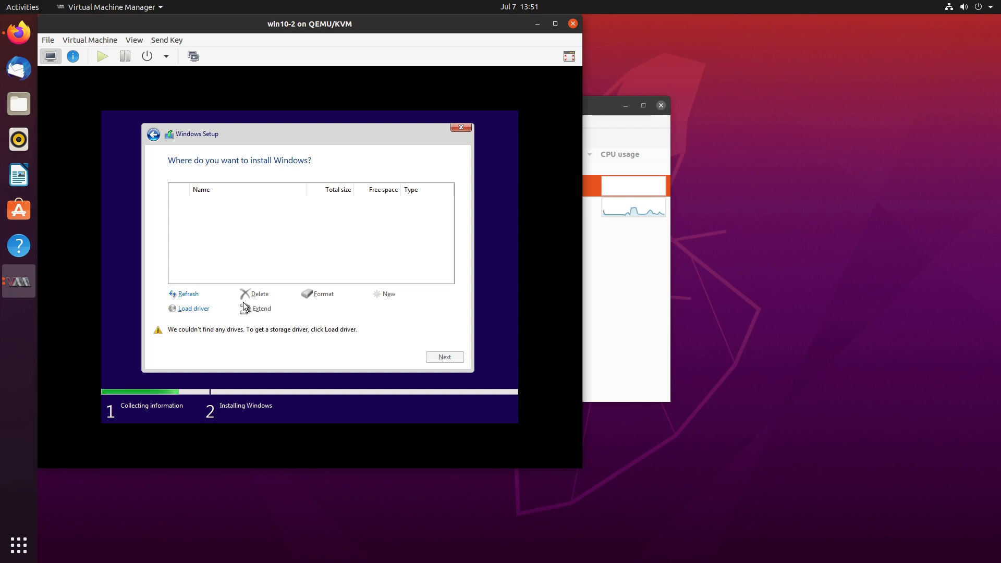
pyautogui.click(181, 309)
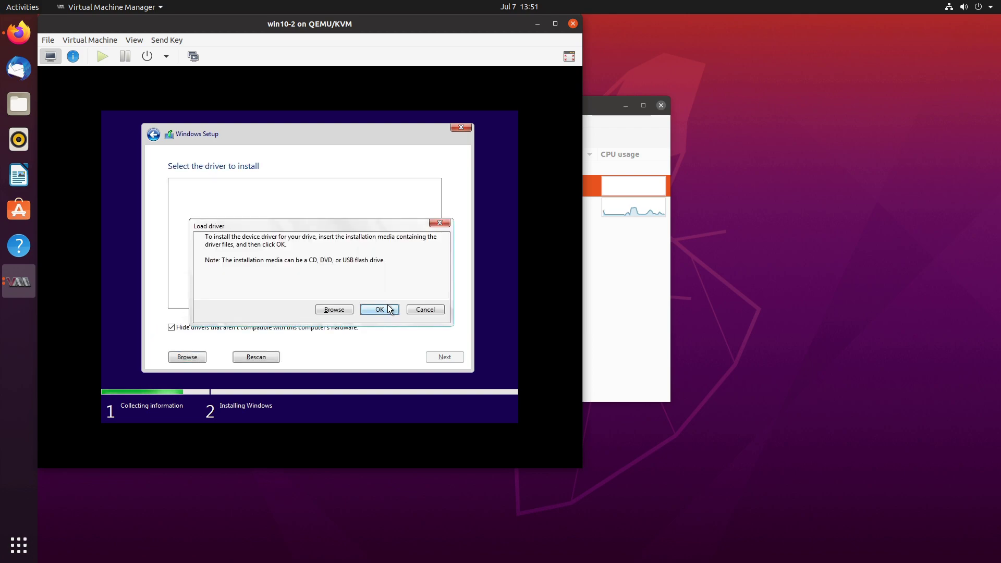
pyautogui.click(333, 310)
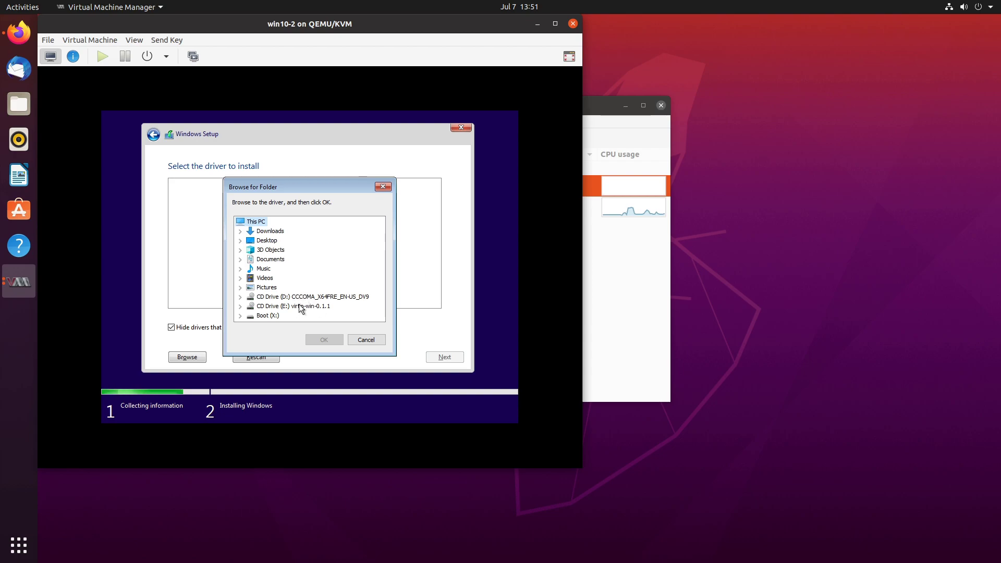
pyautogui.click(299, 306)
pyautogui.doubleClick(299, 306)
pyautogui.scroll(-3, 315, 280)
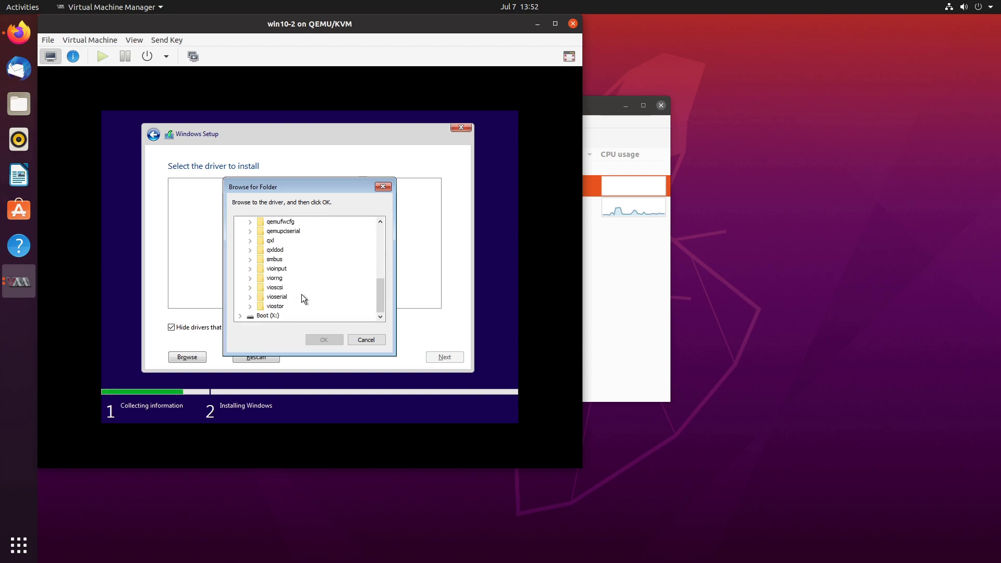
pyautogui.doubleClick(275, 307)
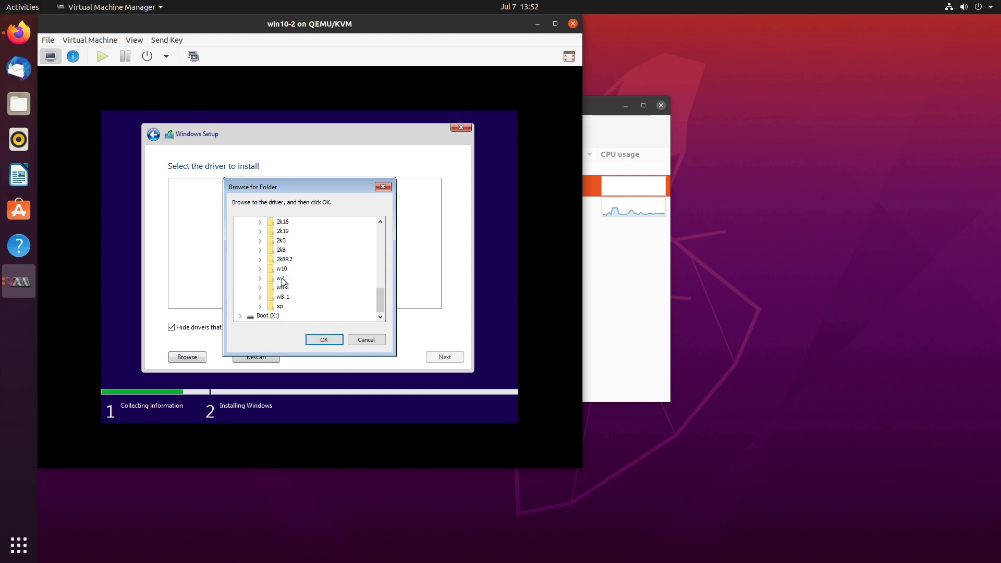
pyautogui.doubleClick(280, 269)
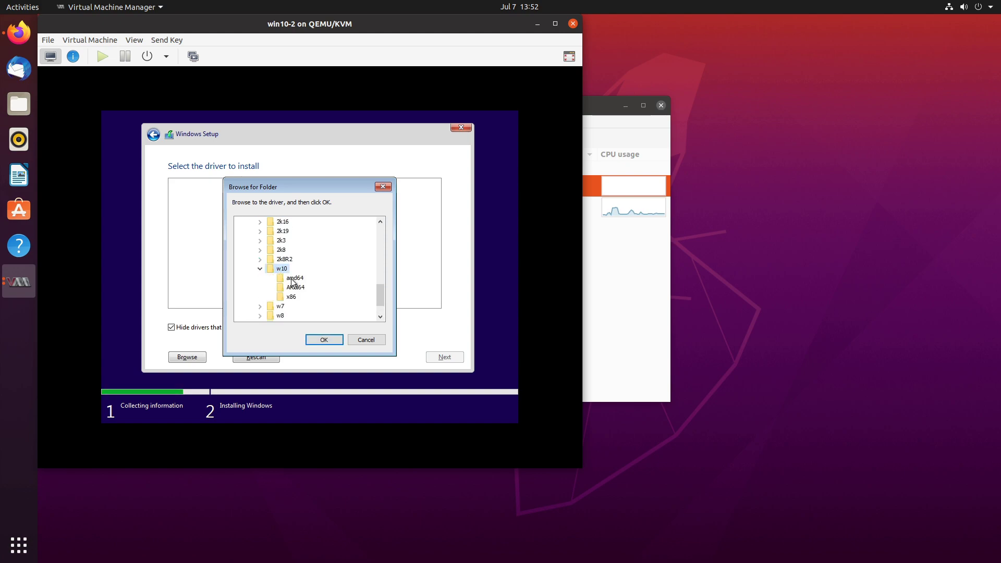
pyautogui.click(292, 278)
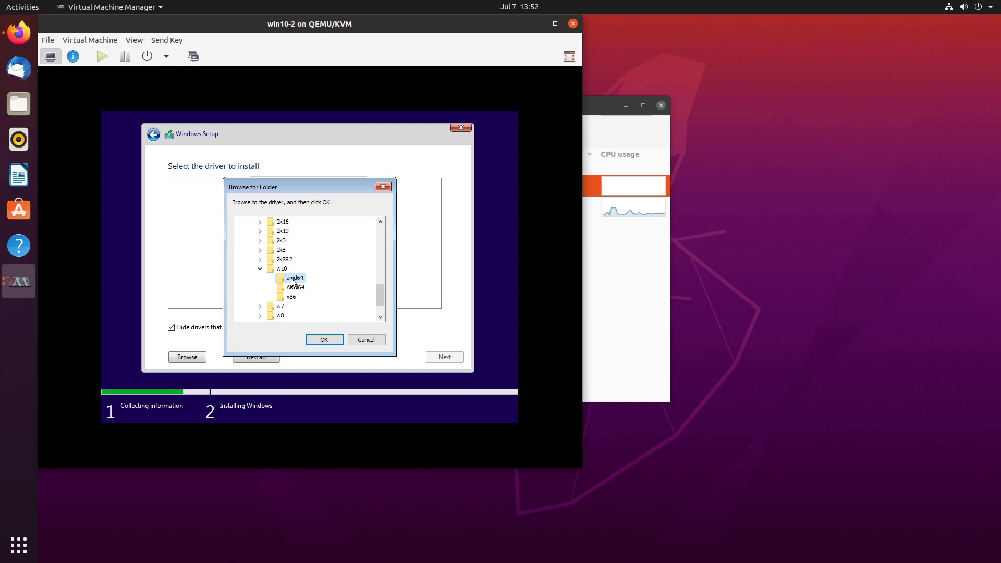
pyautogui.click(338, 344)
pyautogui.click(450, 360)
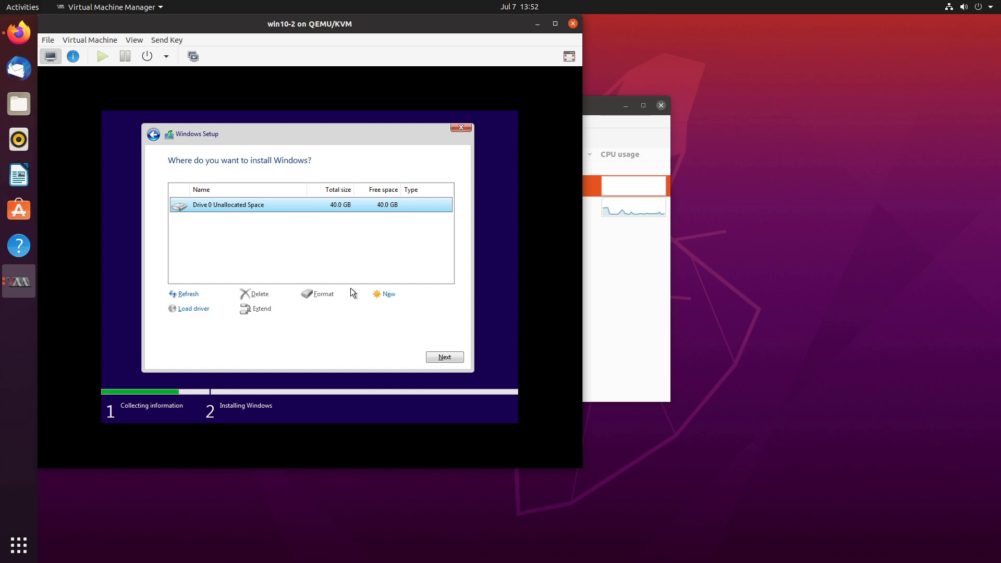
# - Create a new 40960 MB partition on Drive 0
pyautogui.click(398, 296)
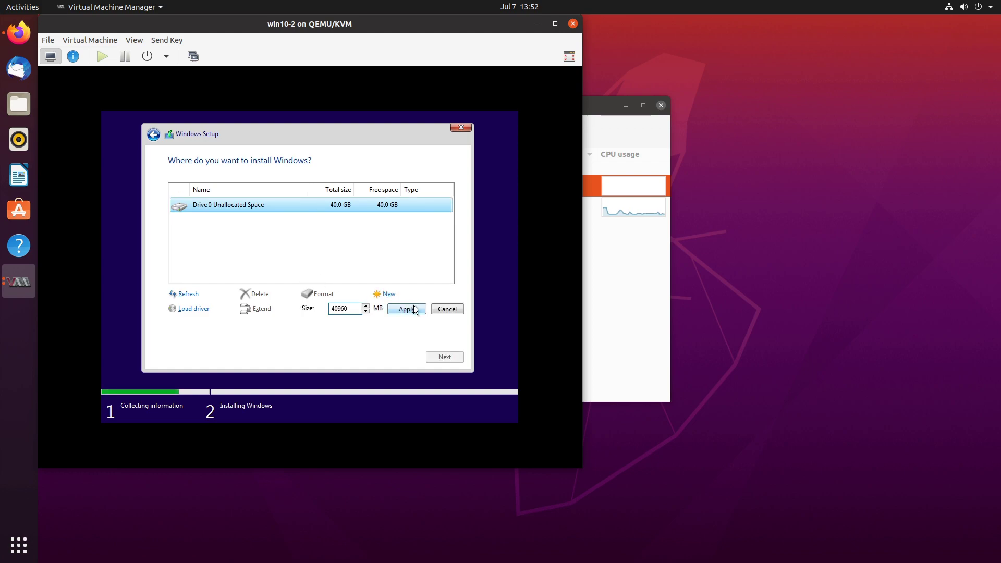
pyautogui.click(415, 309)
pyautogui.click(414, 313)
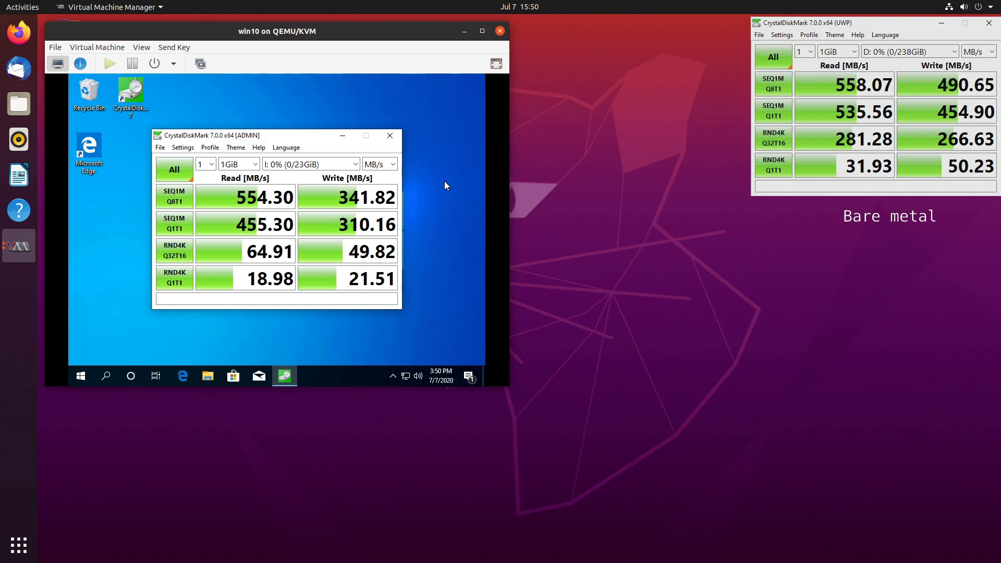
# - Inspect VirtIO Disk 3 and SATA Disk 1 settings in hardware details, returning to the console
pyautogui.click(81, 63)
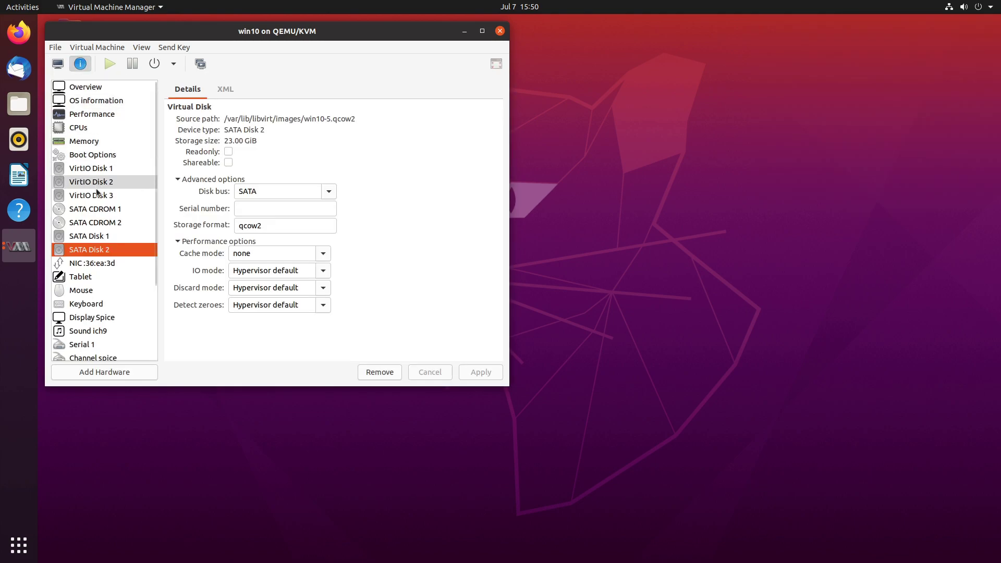
pyautogui.click(120, 194)
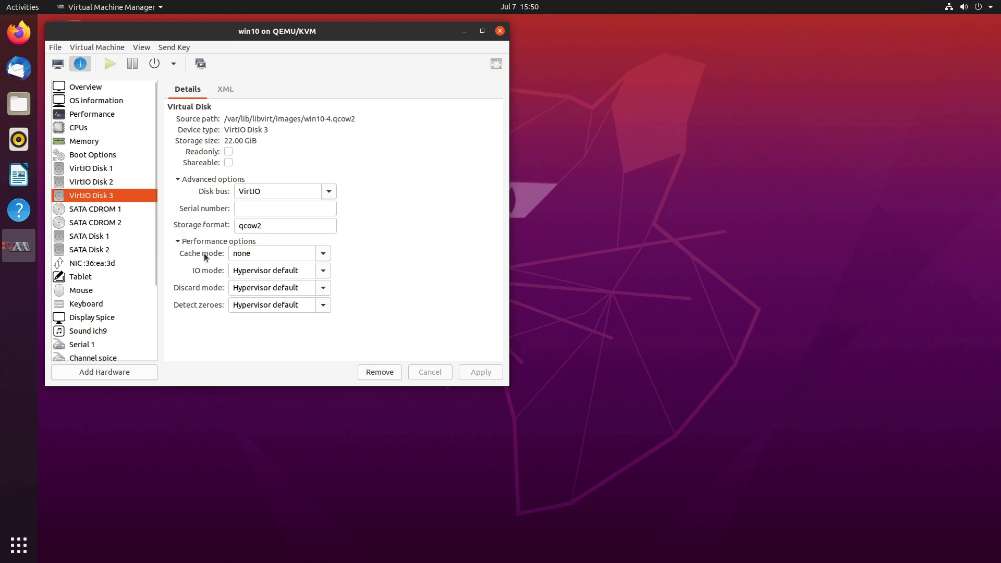
pyautogui.click(57, 64)
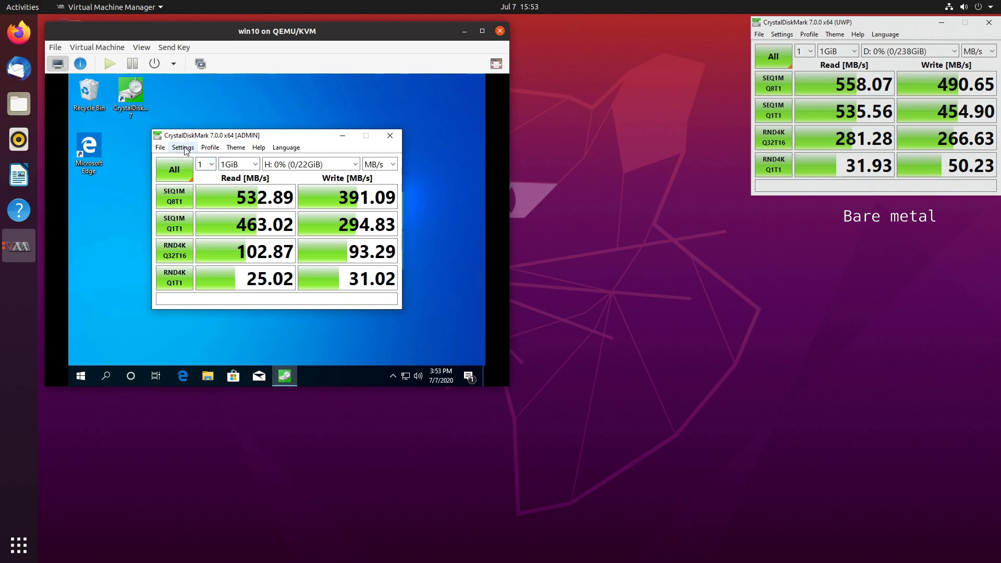
pyautogui.click(81, 64)
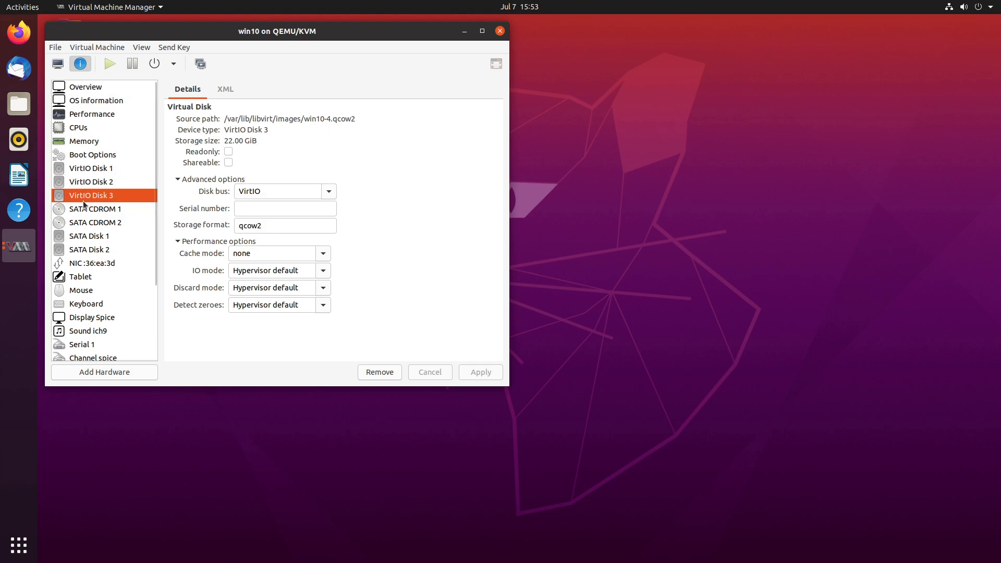
pyautogui.click(100, 237)
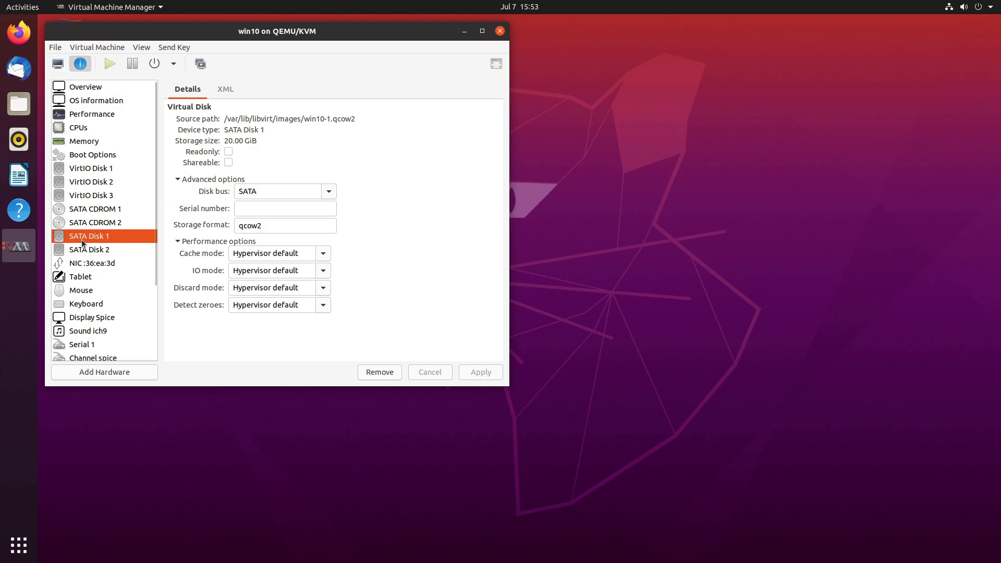
pyautogui.click(60, 64)
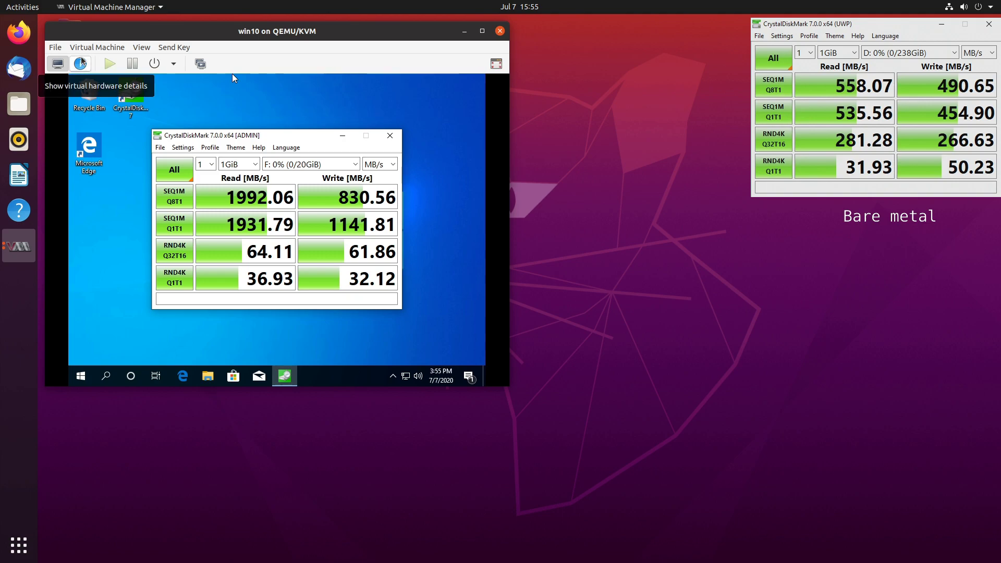
# - Check VirtIO Disk 2's settings in the hardware details, then return to the console
pyautogui.click(81, 61)
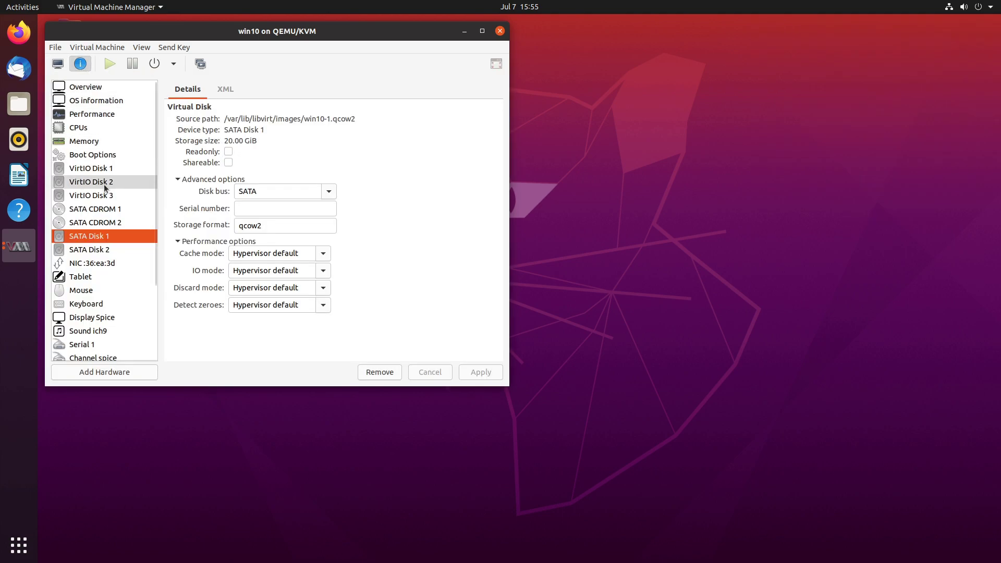
pyautogui.click(114, 182)
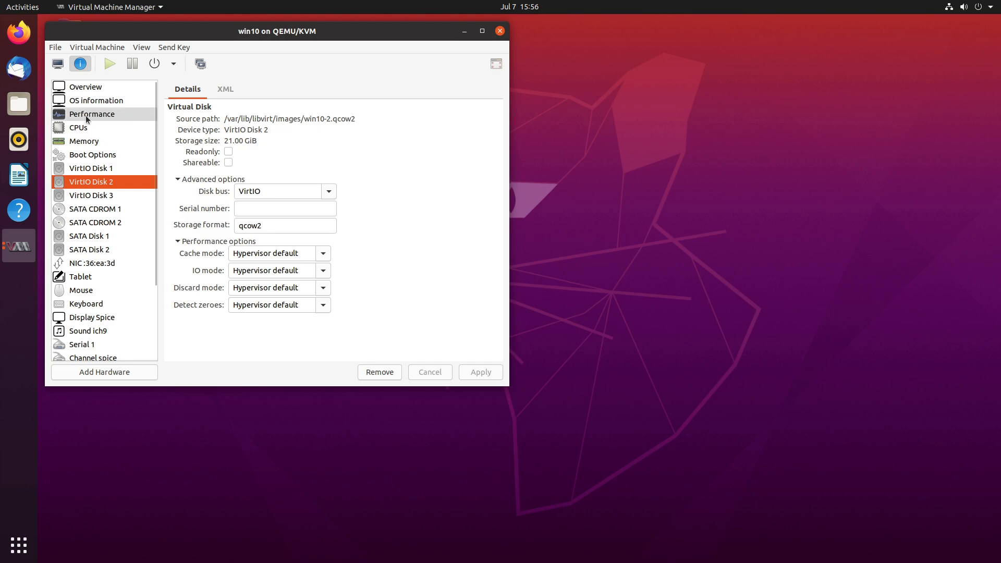
pyautogui.click(57, 63)
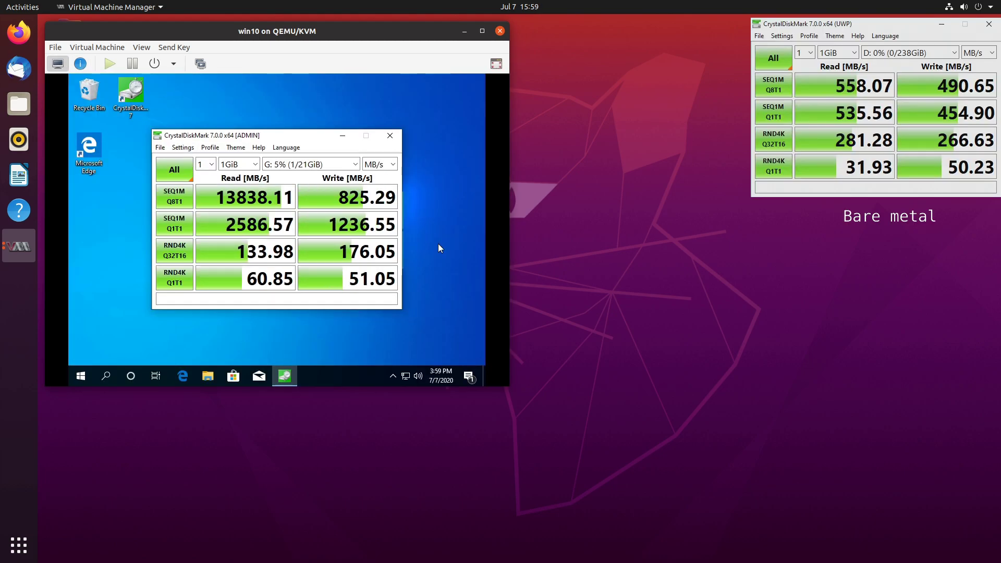
# - Run all CrystalDiskMark tests with a 16GiB test size
pyautogui.click(235, 165)
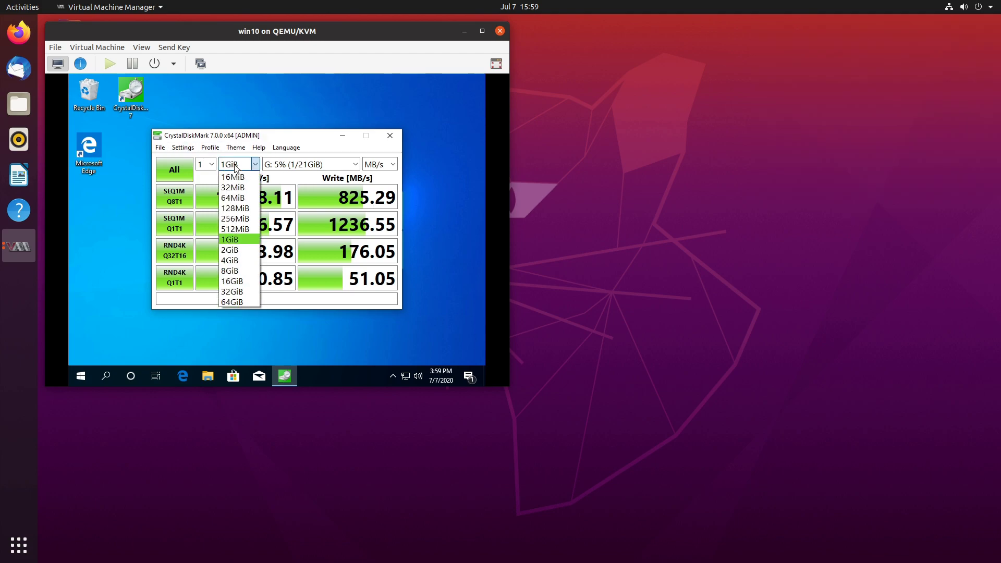
pyautogui.click(232, 282)
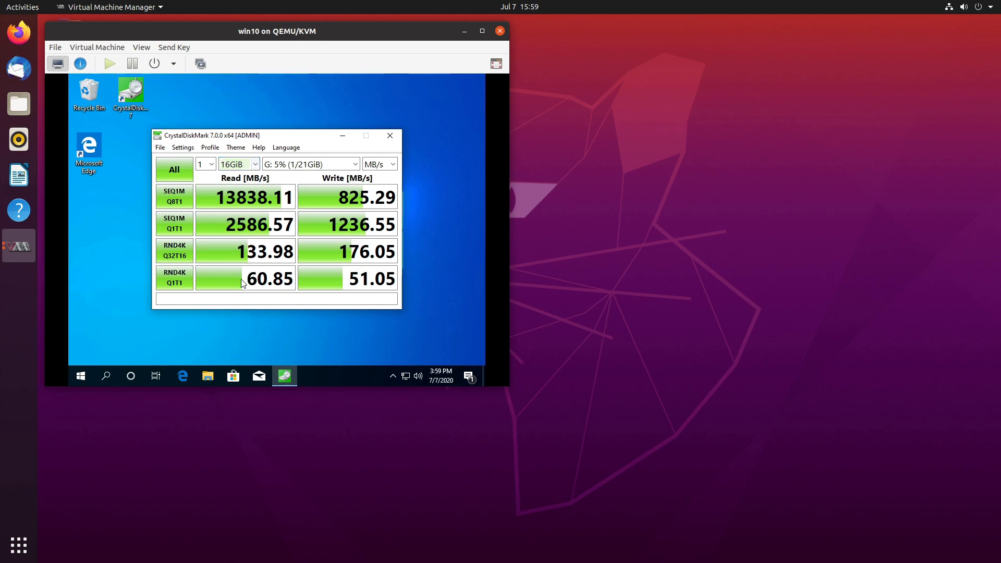
pyautogui.click(172, 173)
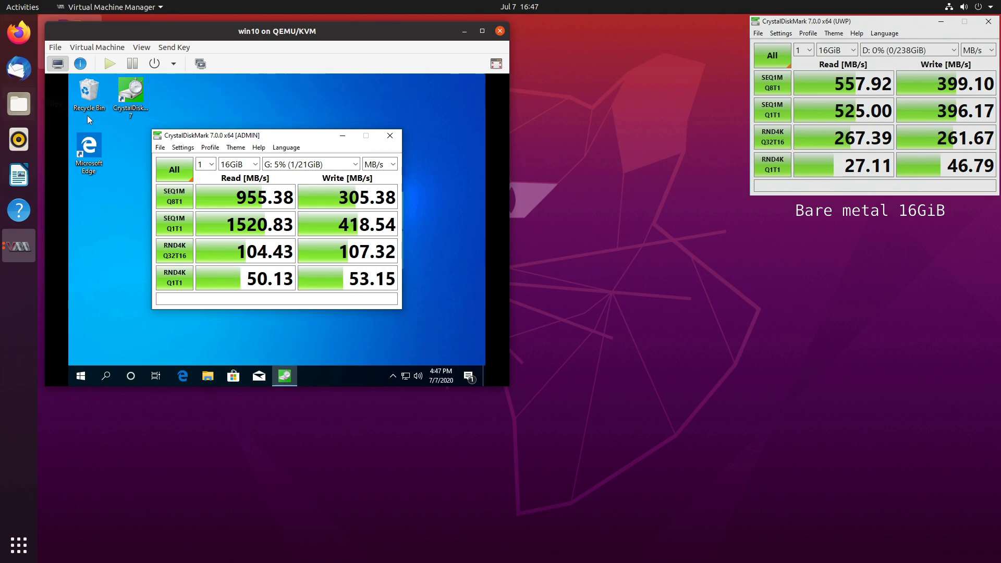
# - Review VirtIO Disk 2's disk bus choices without changing them
pyautogui.click(80, 63)
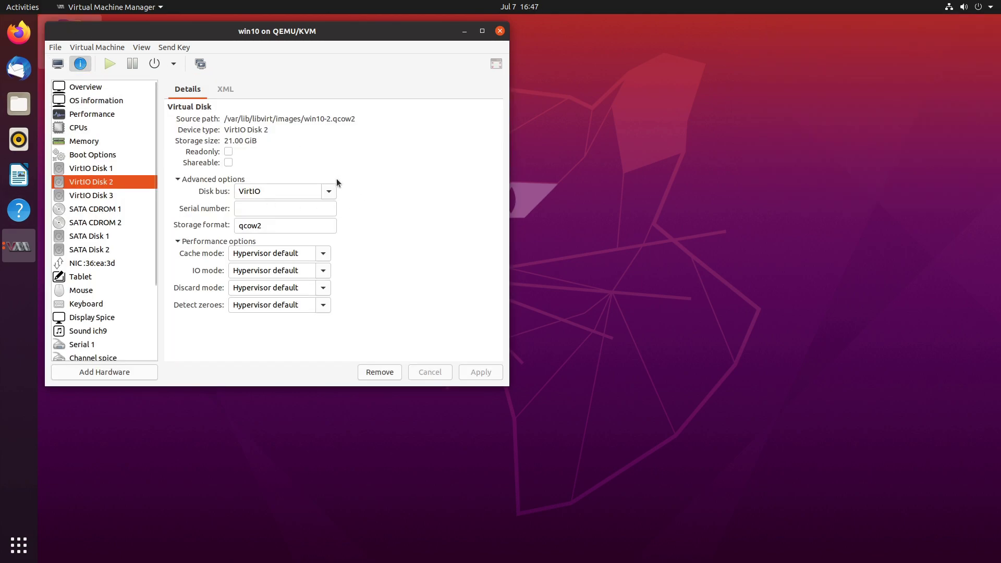
pyautogui.click(330, 191)
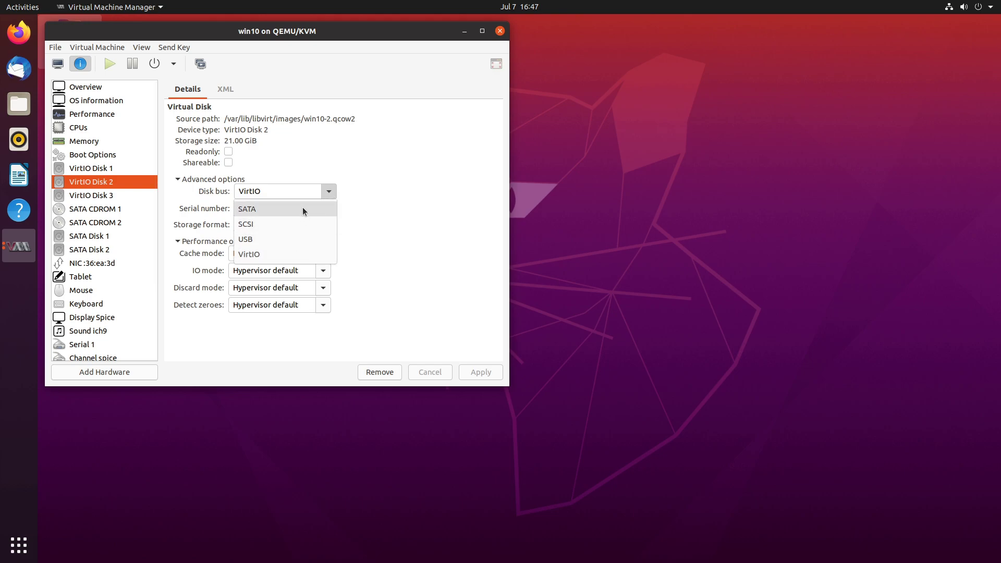
pyautogui.click(396, 195)
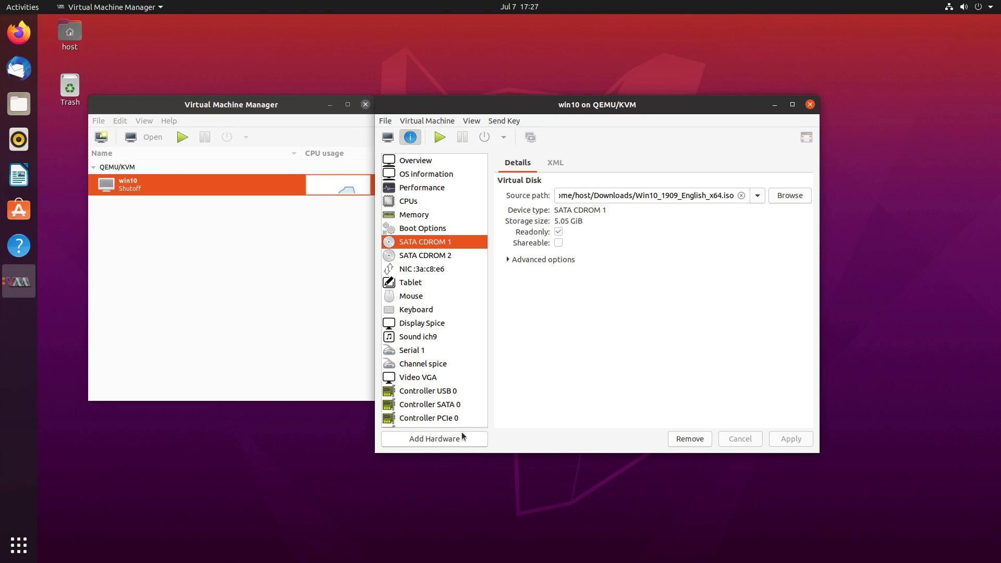
# - Start a new storage device using custom storage path /dev/sda
pyautogui.click(431, 443)
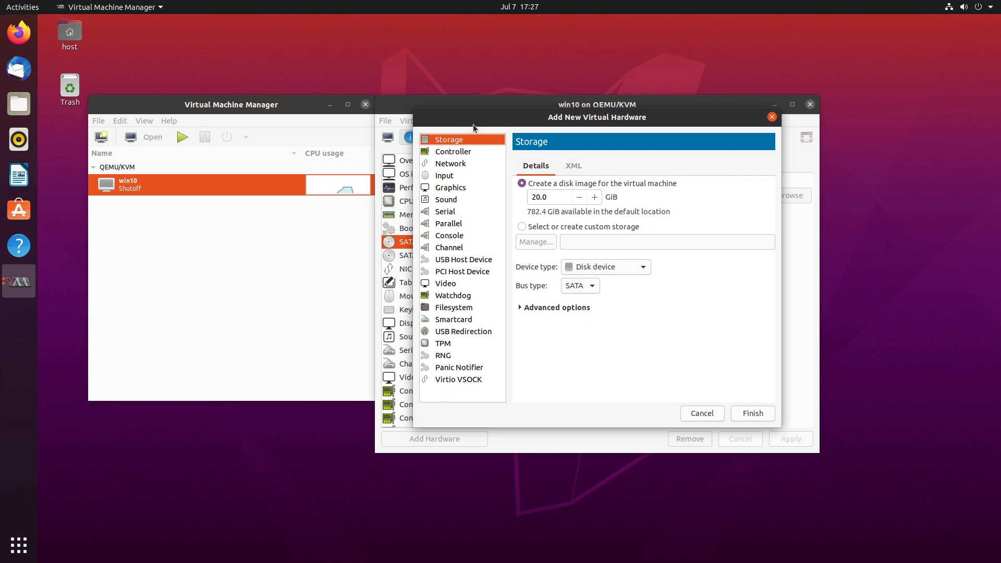
pyautogui.click(526, 226)
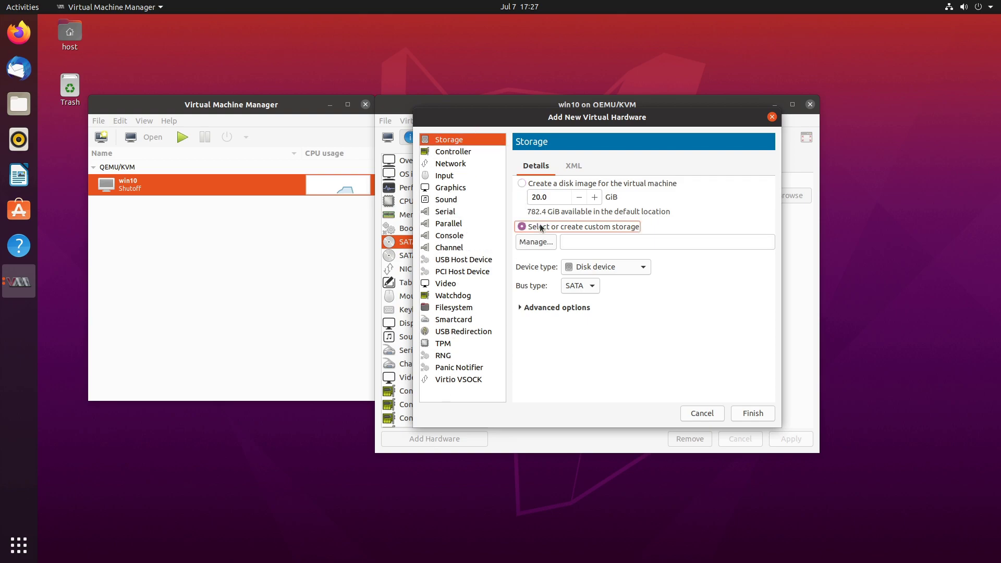
pyautogui.click(579, 241)
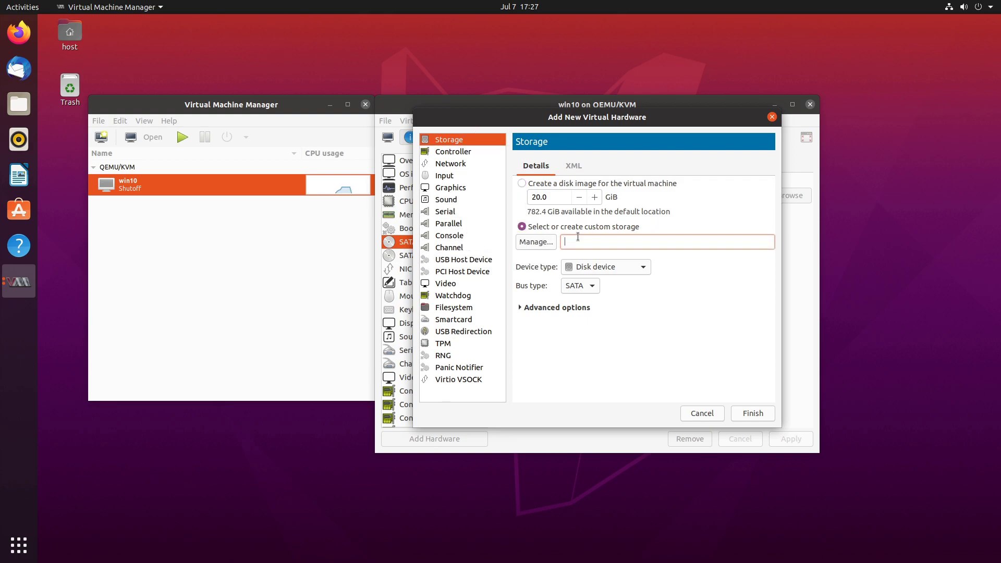
pyautogui.write('/dev/sda')
# - Set the device type to LUN Passthrough on the SCSI bus and add it to the VM
pyautogui.click(643, 268)
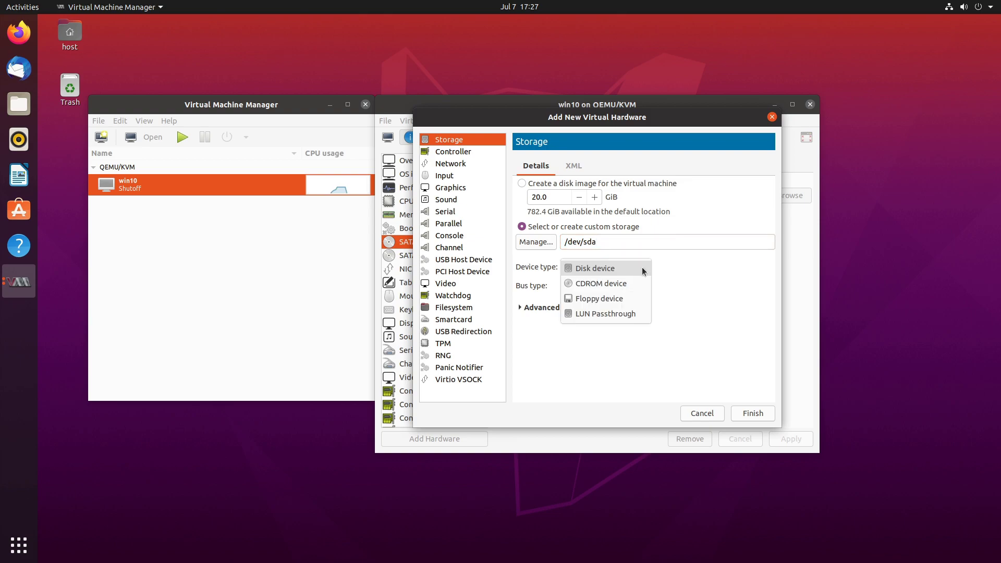
pyautogui.click(638, 271)
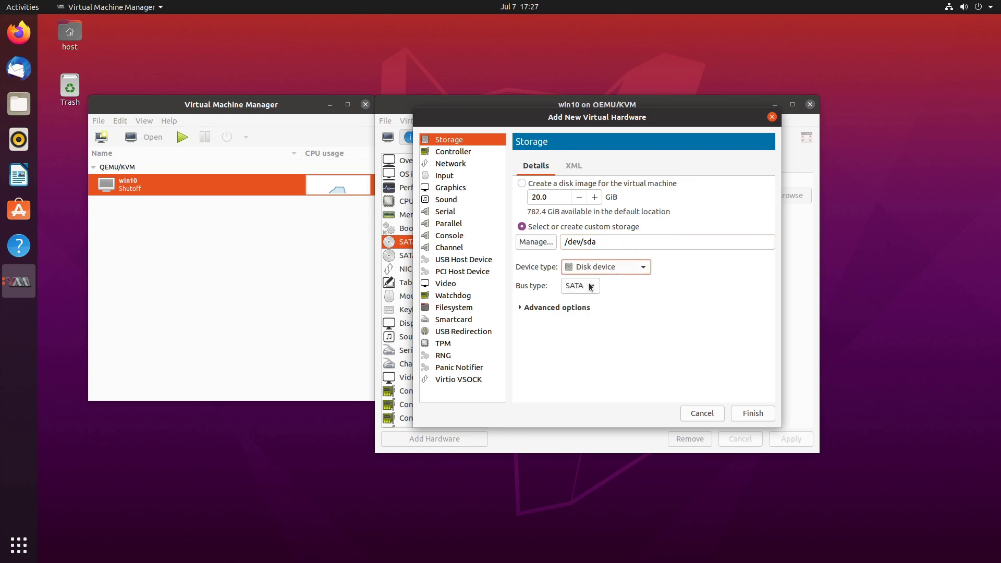
pyautogui.click(590, 286)
pyautogui.click(590, 287)
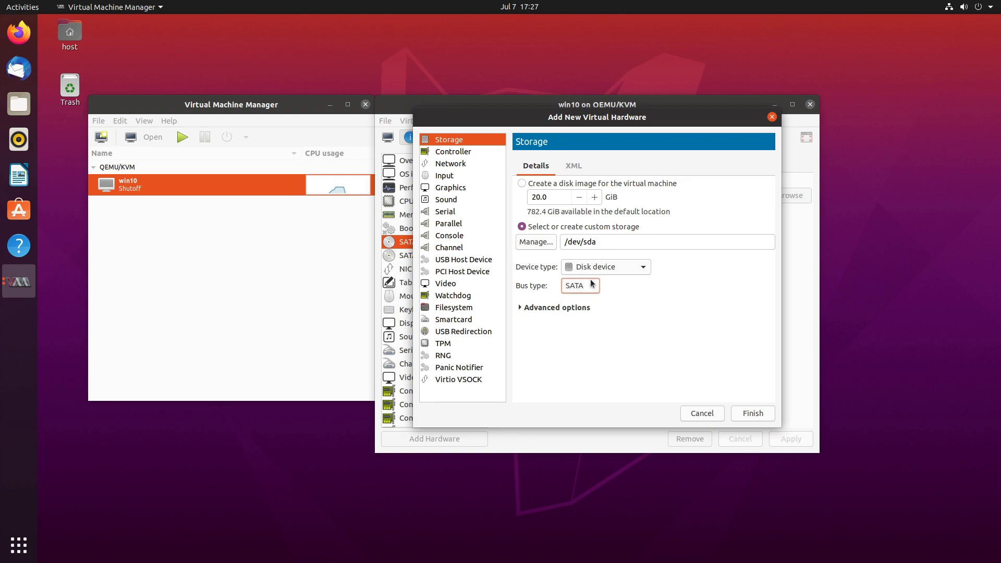
pyautogui.click(631, 268)
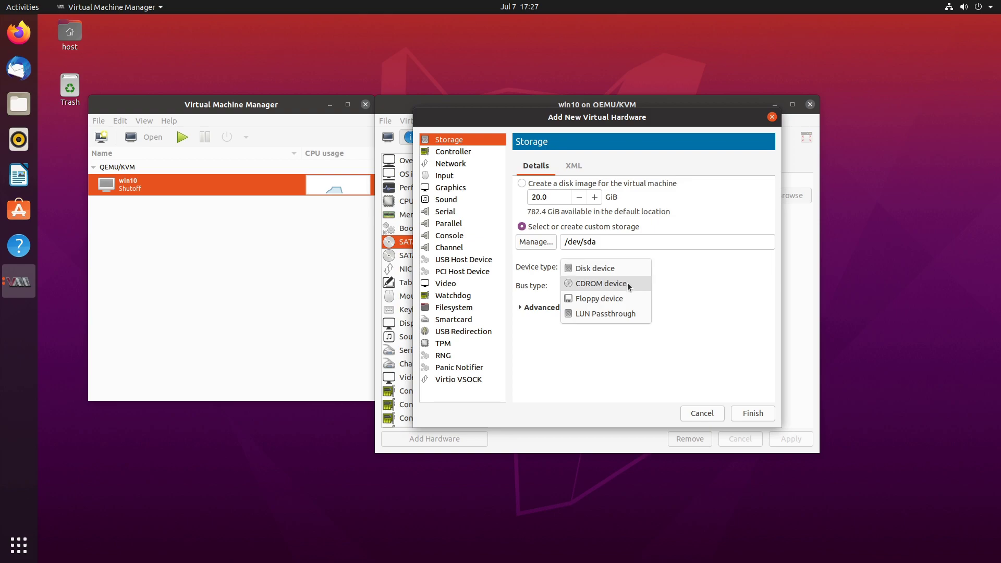
pyautogui.click(622, 316)
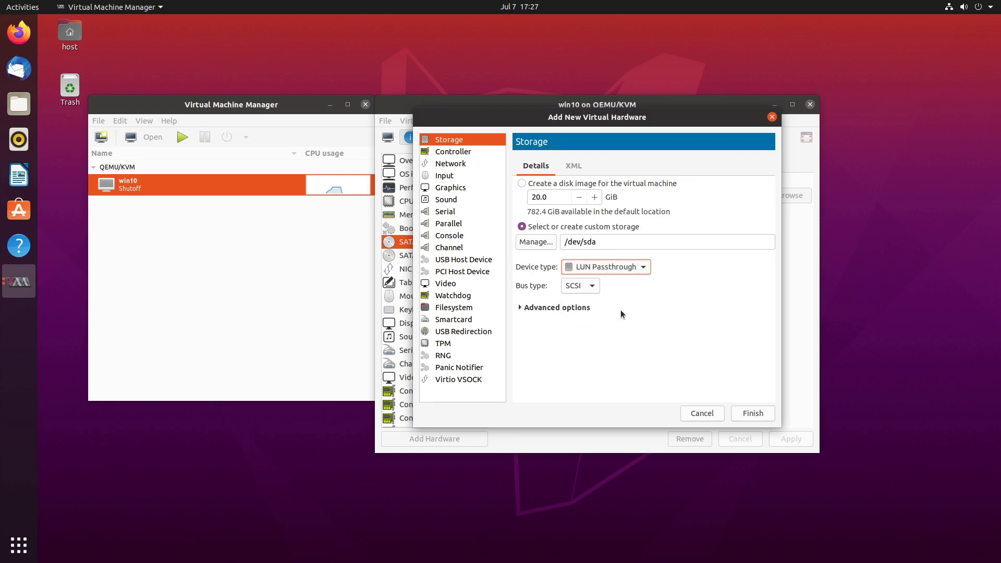
pyautogui.click(530, 308)
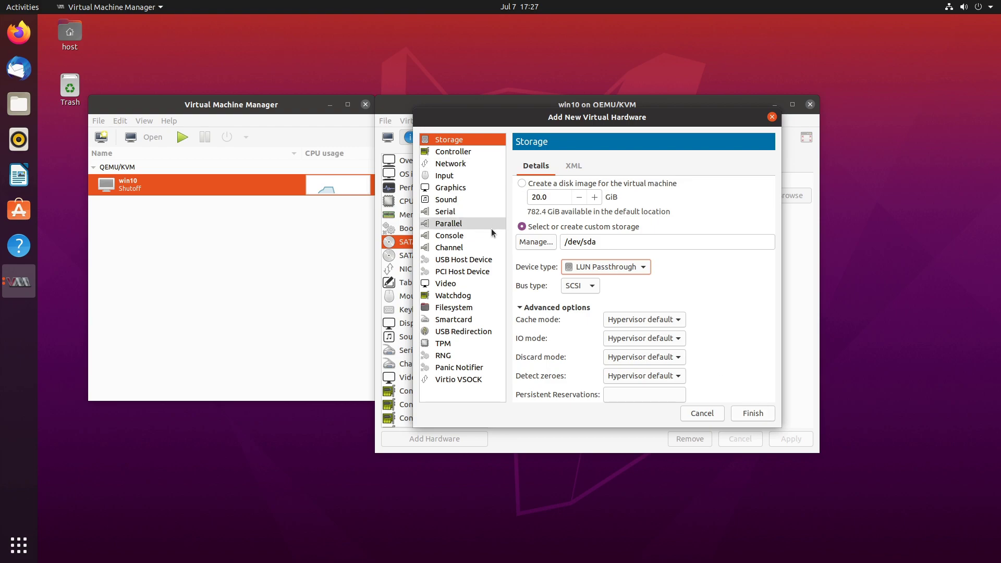
pyautogui.click(754, 414)
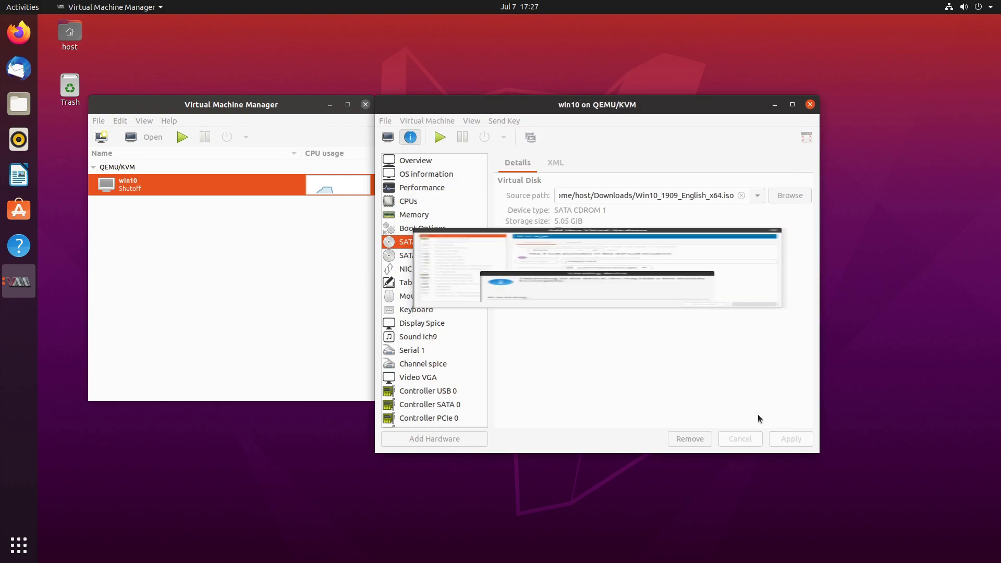
# - Set the win10 boot order to SATA CDROM 1 only, unticking SCSI Lun 1, and apply
pyautogui.click(436, 216)
pyautogui.click(438, 230)
pyautogui.click(510, 253)
pyautogui.click(510, 241)
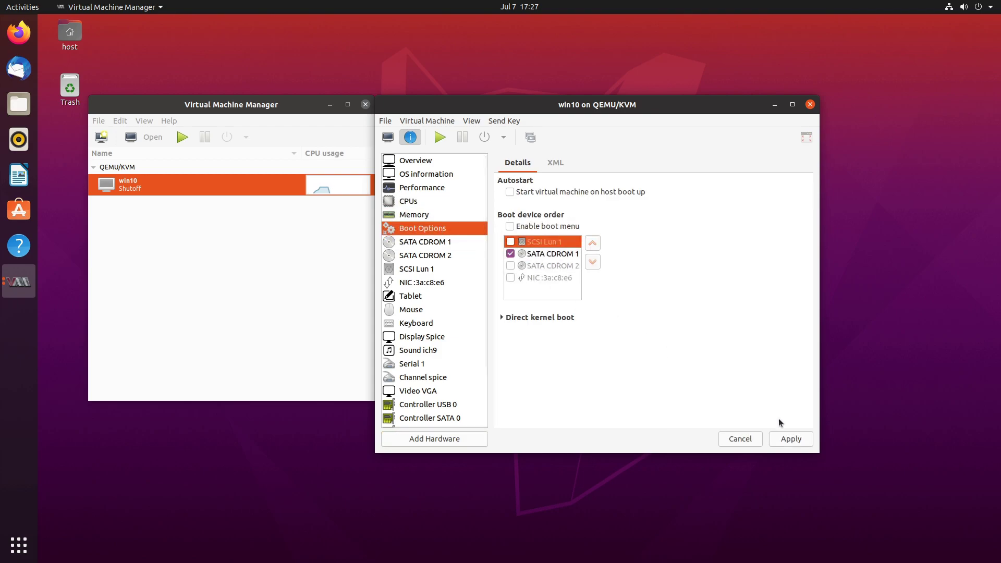
pyautogui.click(801, 440)
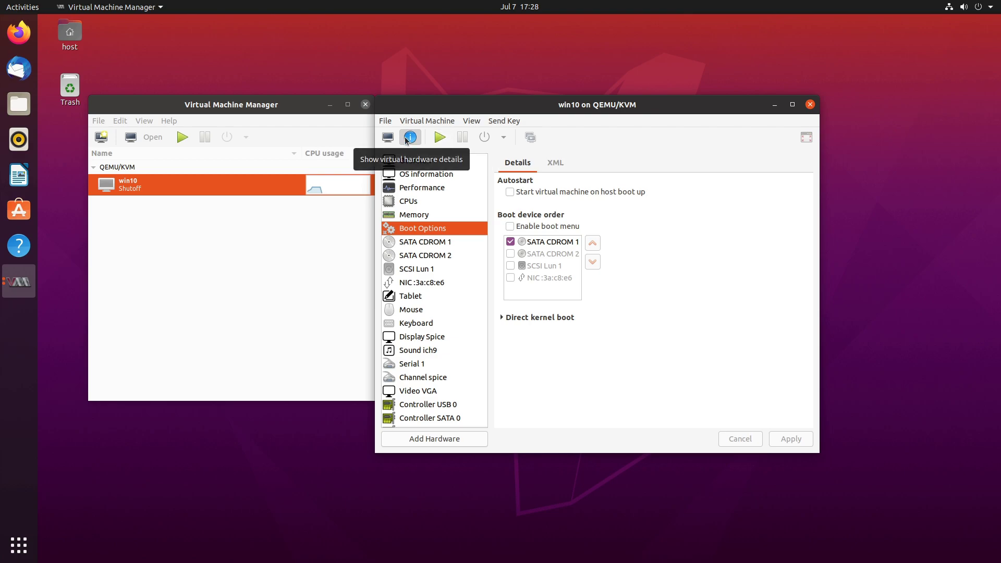
# - Start the win10 VM and choose Load driver in Windows Setup
pyautogui.click(388, 138)
pyautogui.click(439, 138)
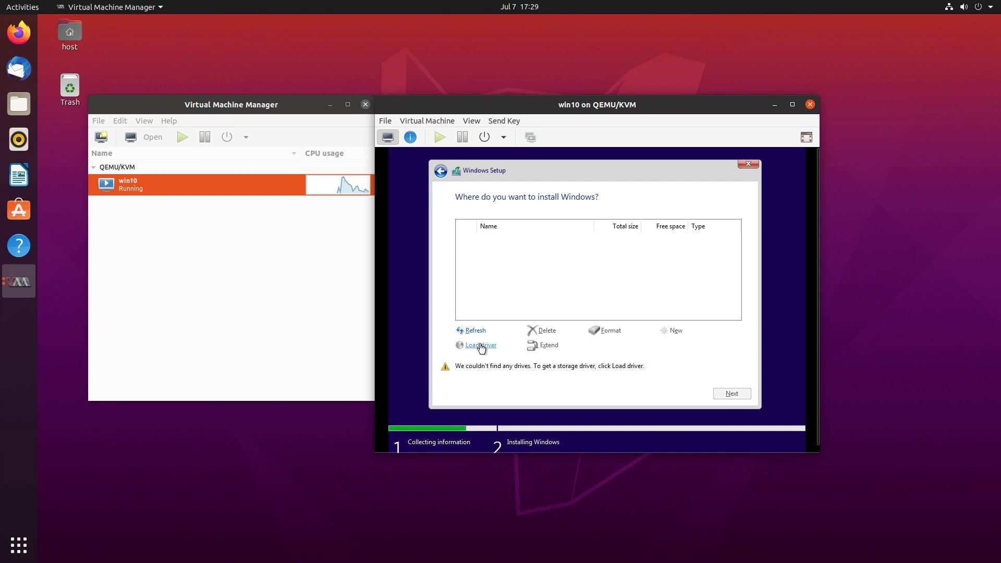
pyautogui.click(480, 346)
# - Load the virtio-win vioscsi\w10\amd64 driver and continue the Windows installation
pyautogui.click(617, 347)
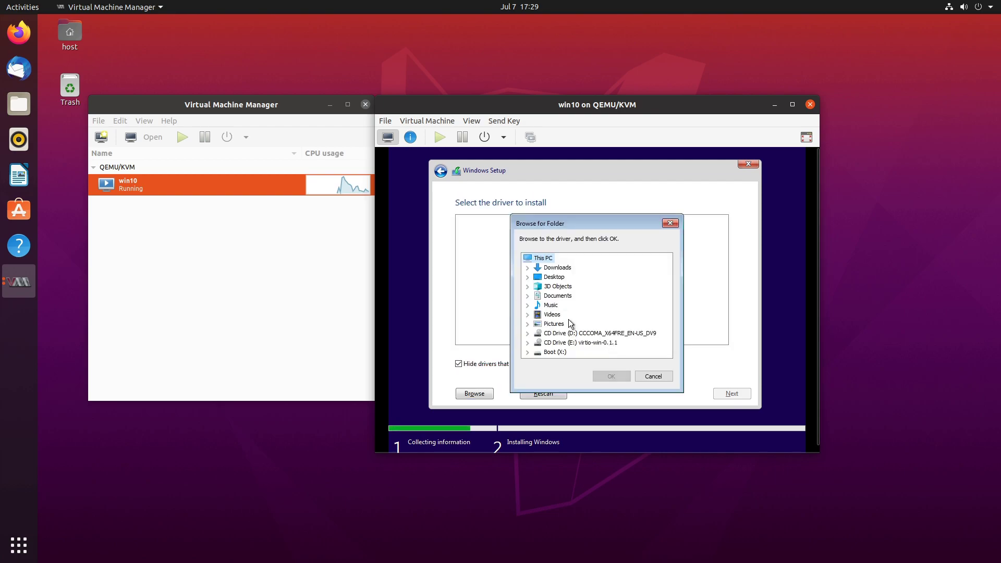
pyautogui.doubleClick(553, 342)
pyautogui.scroll(-3, 548, 335)
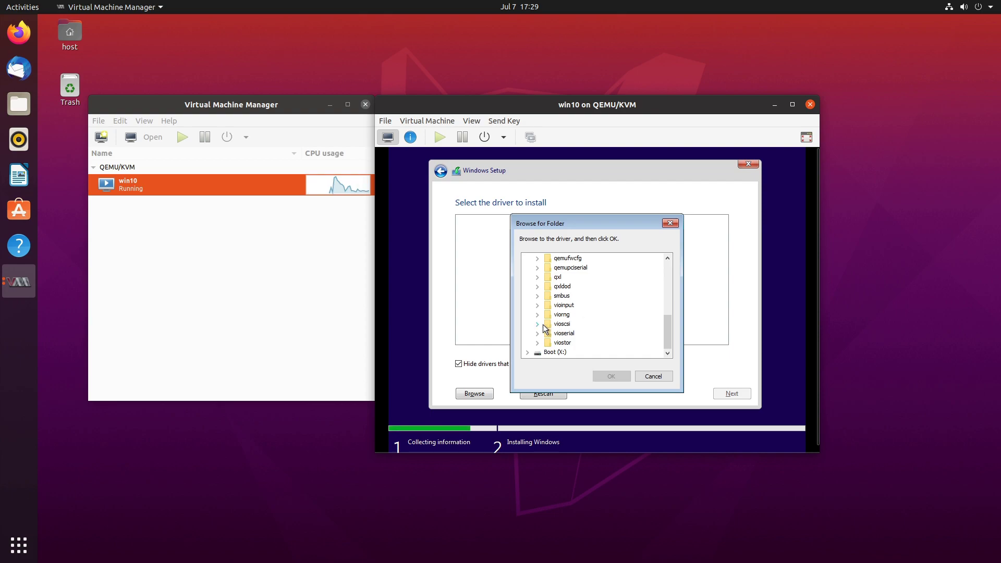
pyautogui.click(543, 325)
pyautogui.click(566, 324)
pyautogui.click(546, 324)
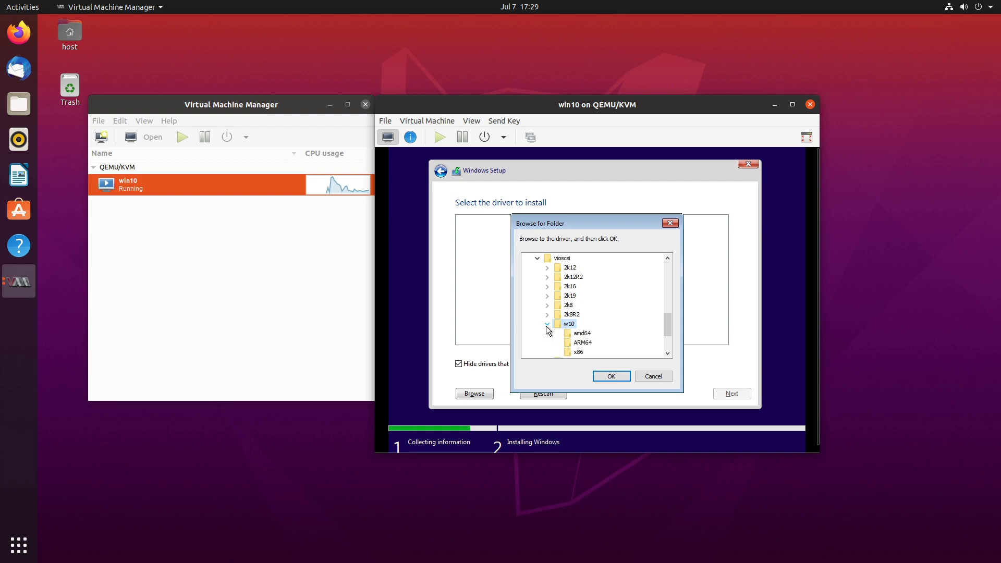
pyautogui.click(564, 335)
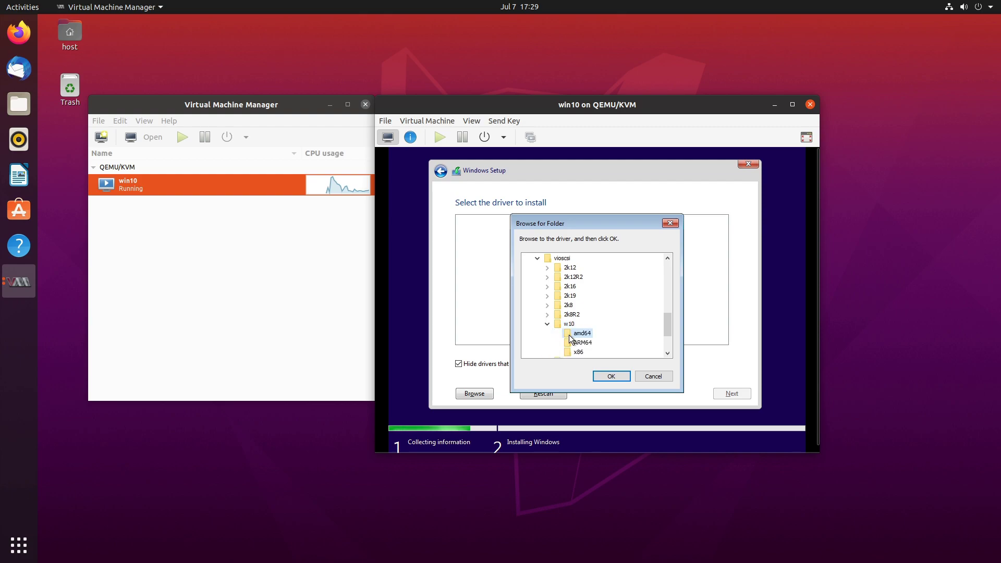
pyautogui.click(613, 377)
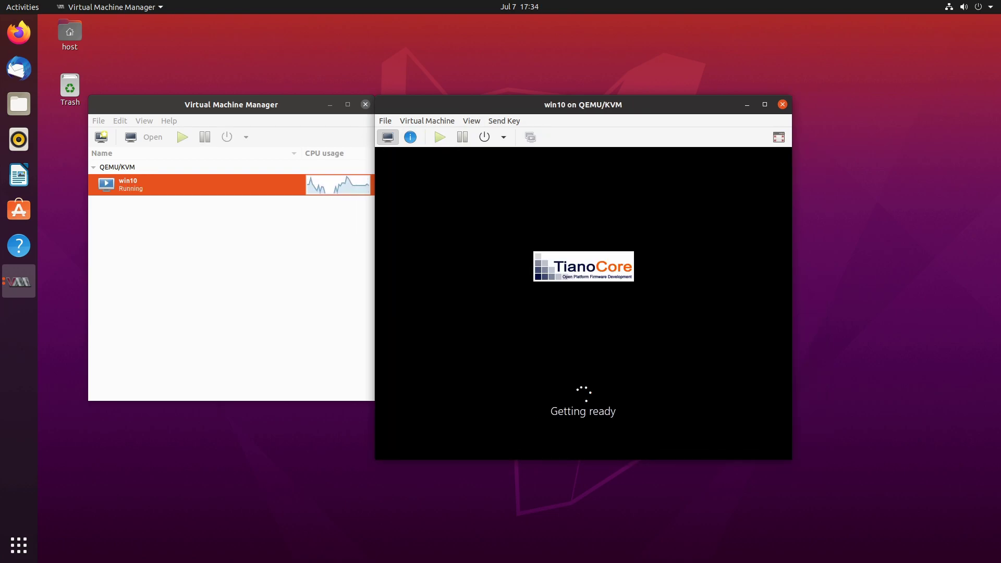
pyautogui.click(401, 414)
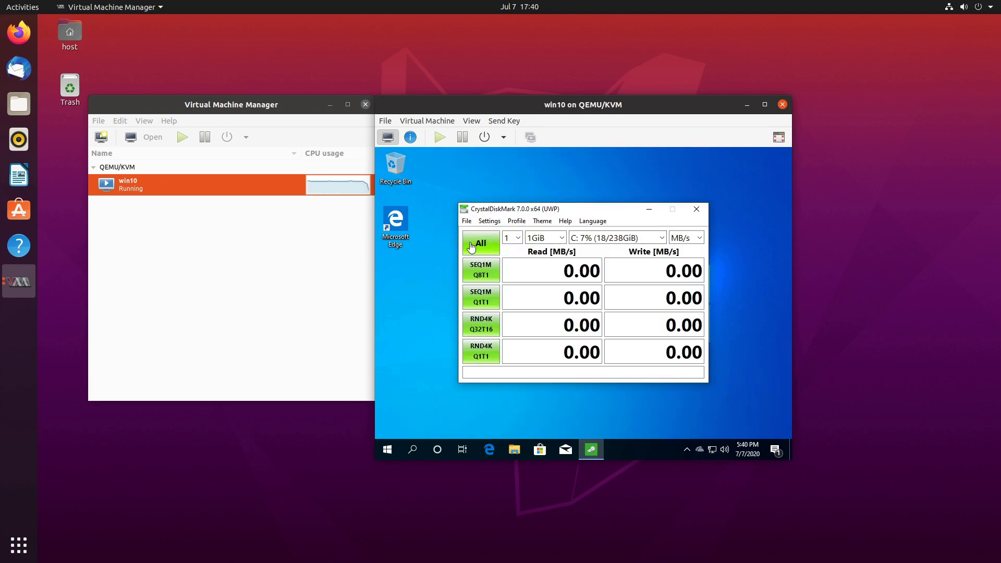
# - Run all CrystalDiskMark tests (464.07 MB/s SEQ1M read), then show the VM's hardware details
pyautogui.click(472, 246)
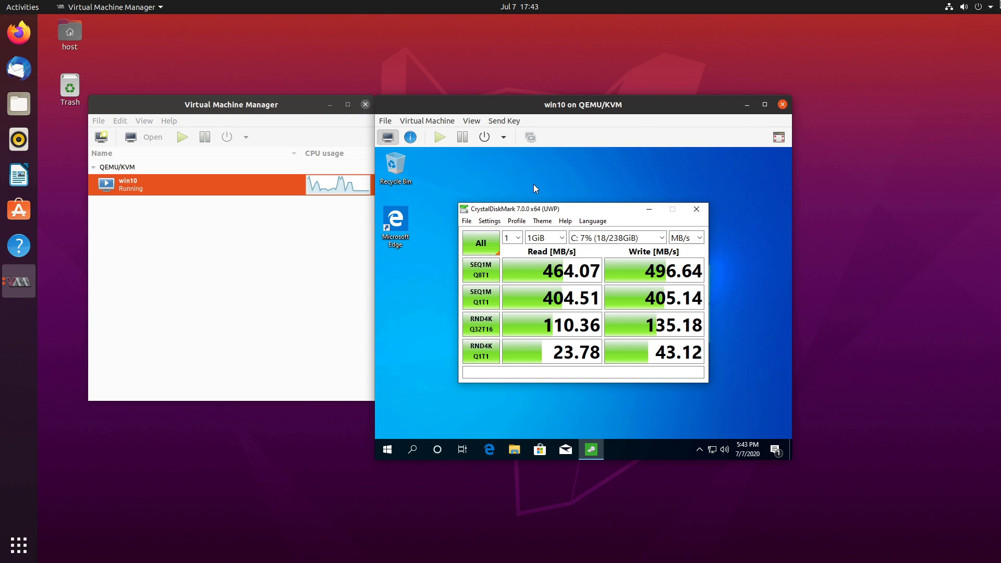
pyautogui.click(410, 137)
# - Close the VM details window and the Virtual Machine Manager window
pyautogui.press('Down')
pyautogui.press('Down')
pyautogui.press('Down')
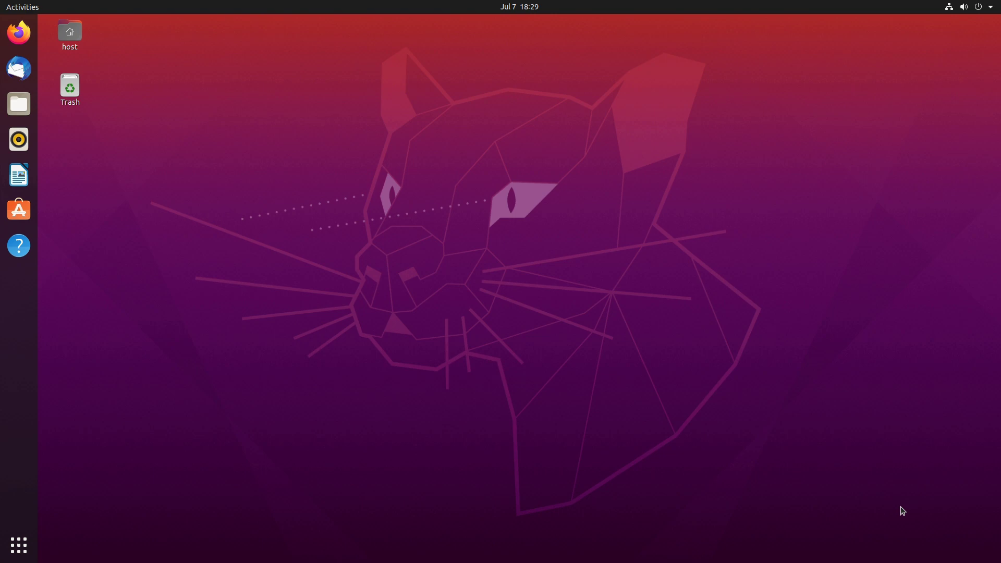
# - Launch Terminal, become root with sudo -i and open /etc/default/grub in nano
pyautogui.press('super+a')
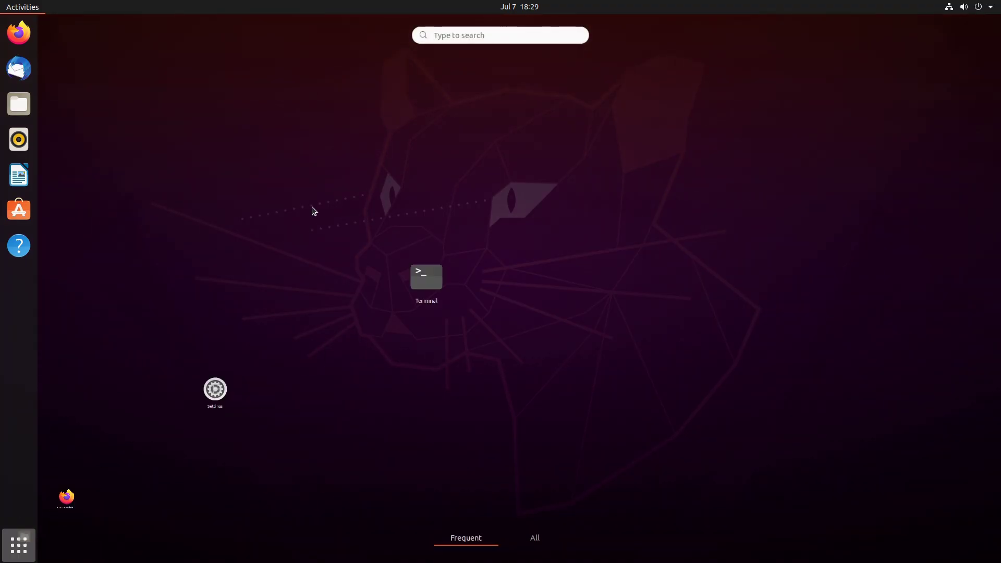
pyautogui.write('terl')
pyautogui.press('Return')
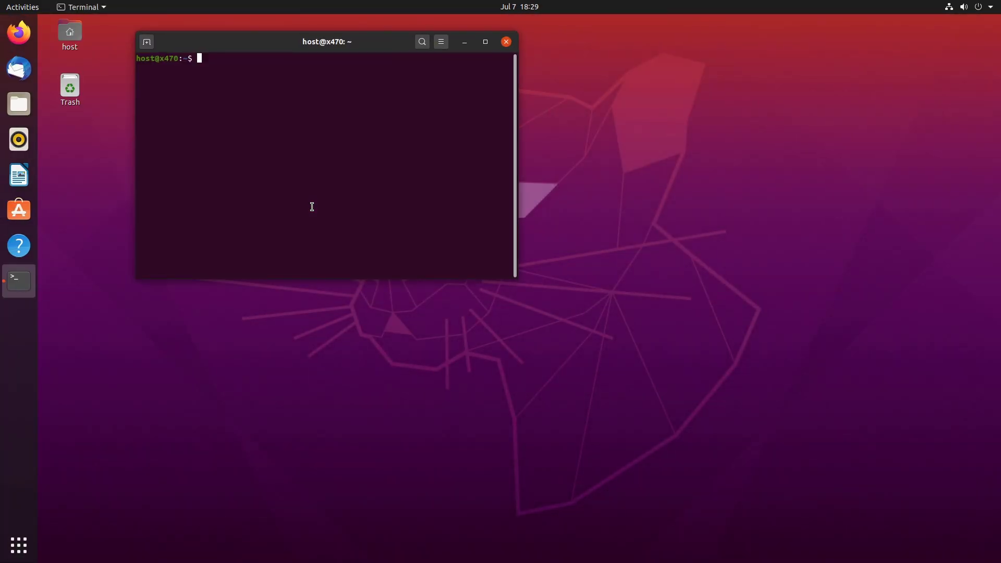
pyautogui.write('sudo -i')
pyautogui.press('Return')
pyautogui.press('Return')
pyautogui.write('nano /etc/default/grub')
pyautogui.press('Return')
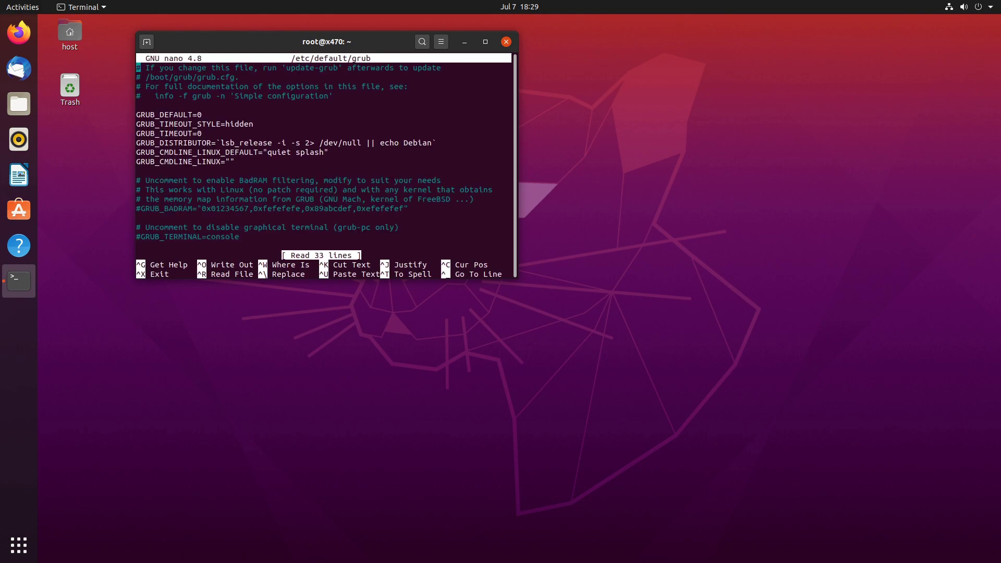
# - Append amd_iommu=on to the GRUB_CMDLINE_LINUX_DEFAULT line
pyautogui.press('Down')
pyautogui.press('Down')
pyautogui.press('Down')
pyautogui.press('Down')
pyautogui.press('Down')
pyautogui.press('Down')
pyautogui.press('Down')
pyautogui.press('Down')
pyautogui.press('Down')
pyautogui.press('Down')
pyautogui.press('Down')
pyautogui.press('Up')
pyautogui.press('Up')
pyautogui.press('End')
pyautogui.press('Left')
pyautogui.write('intel')
pyautogui.press('BackSpace')
pyautogui.press('BackSpace')
pyautogui.press('BackSpace')
pyautogui.press('BackSpace')
pyautogui.press('BackSpace')
pyautogui.write('amd')
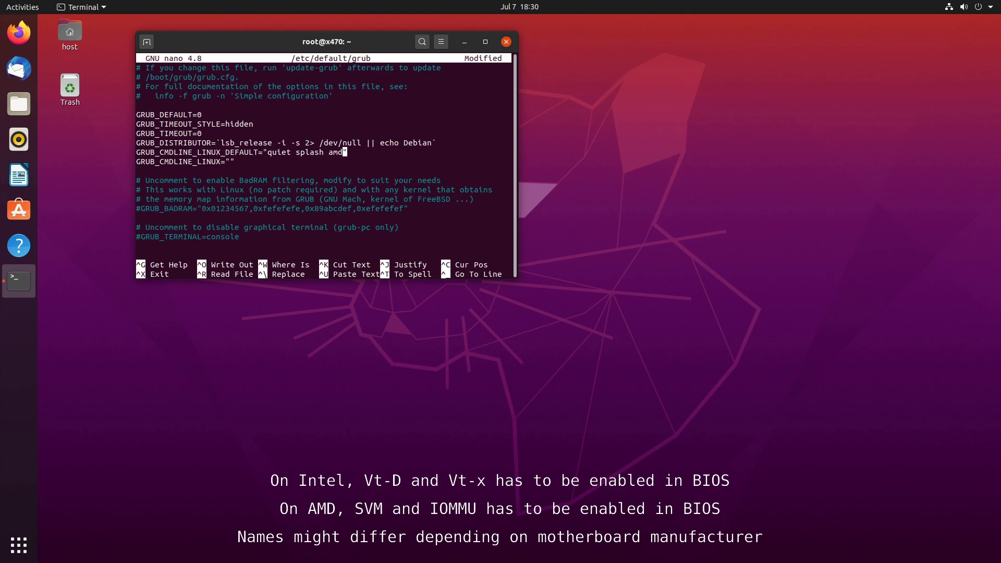
pyautogui.write('_iommu=on')
# - Save /etc/default/grub, exit nano and regenerate the configuration with update-grub
pyautogui.hotkey('ctrl', 'o')
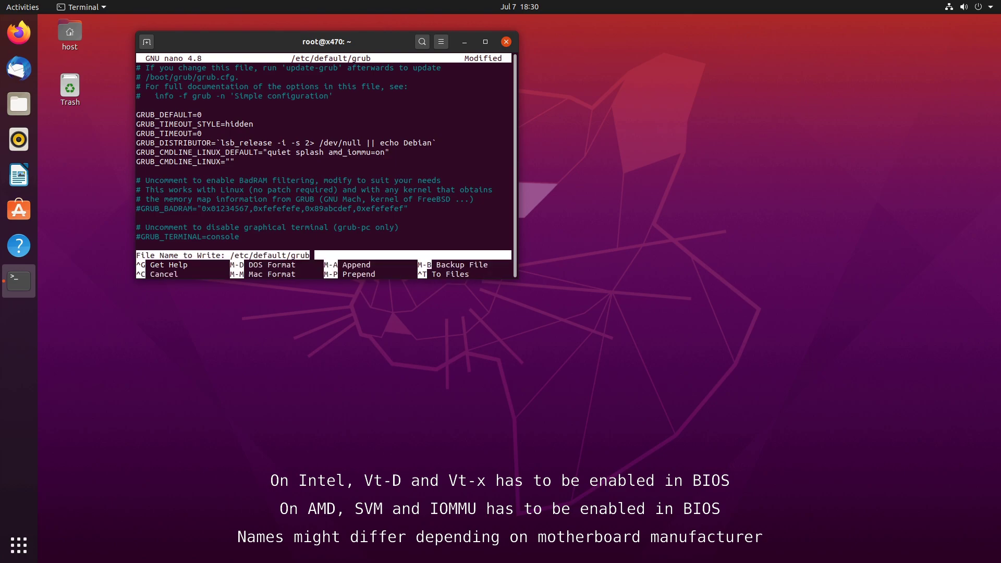
pyautogui.press('Return')
pyautogui.hotkey('ctrl', 'x')
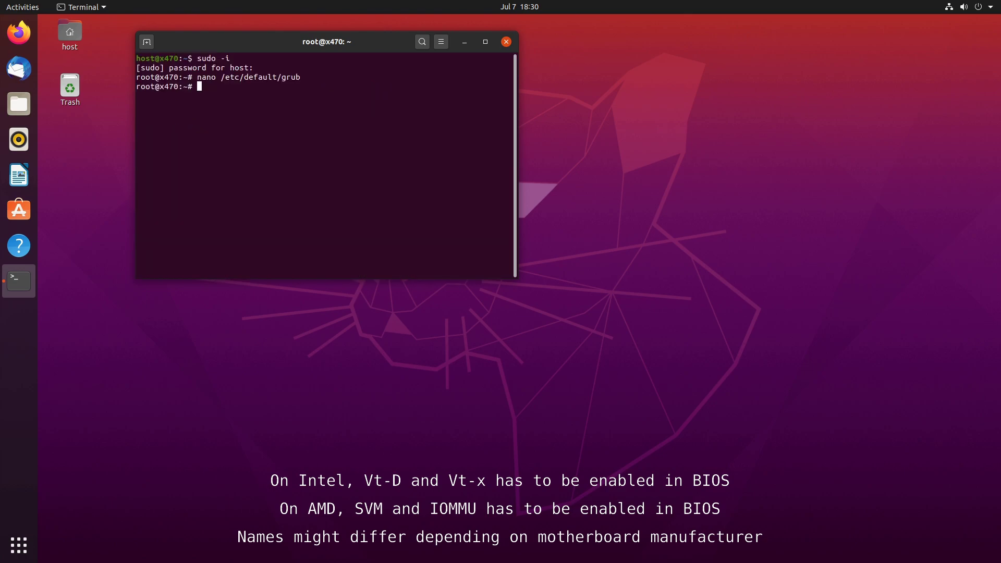
pyautogui.write('update-grub')
pyautogui.press('Return')
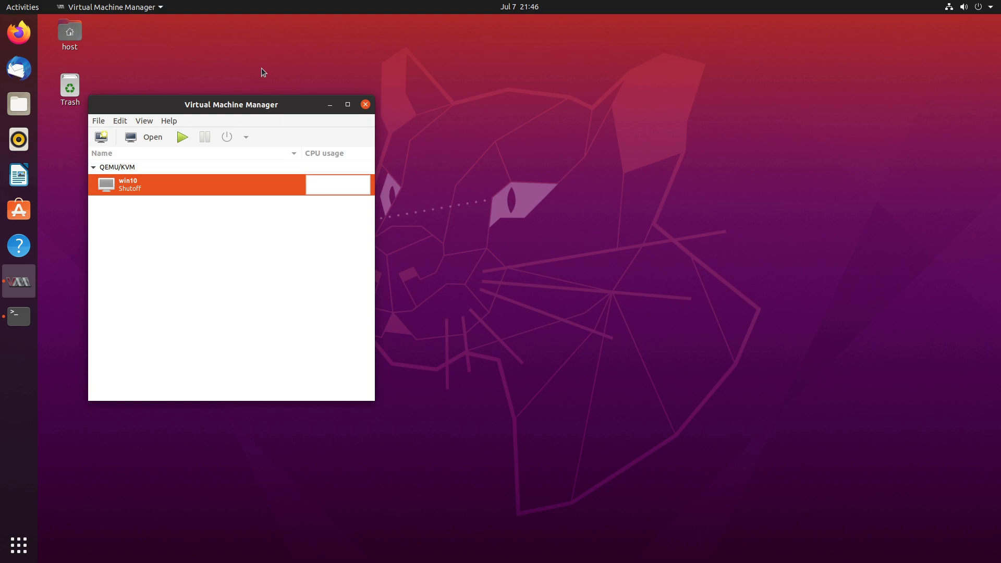
# - Change into the Downloads/IOMMU-viewer-master folder in the terminal
pyautogui.click(20, 315)
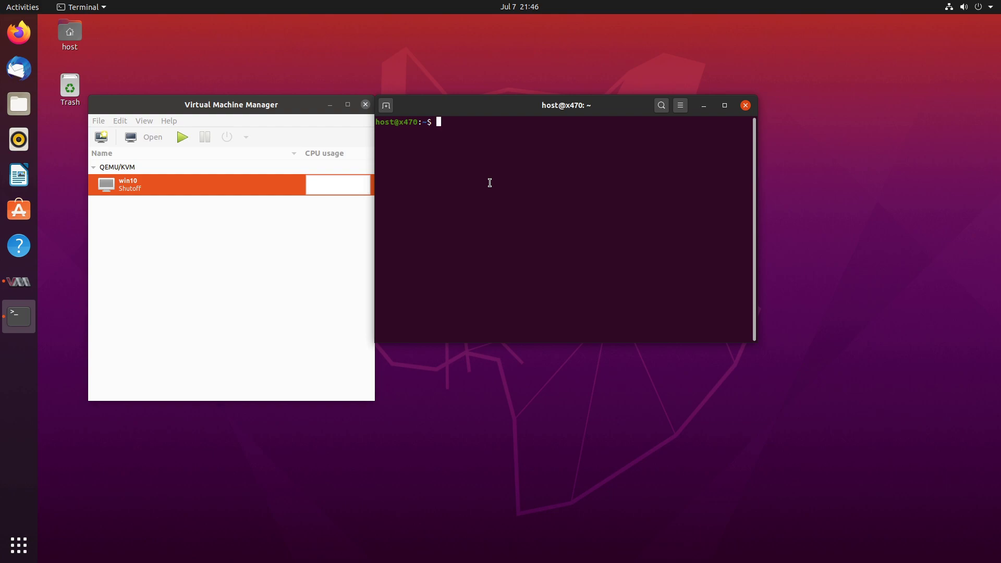
pyautogui.write('cd Do')
pyautogui.press('Tab')
pyautogui.write('IO')
pyautogui.press('Tab')
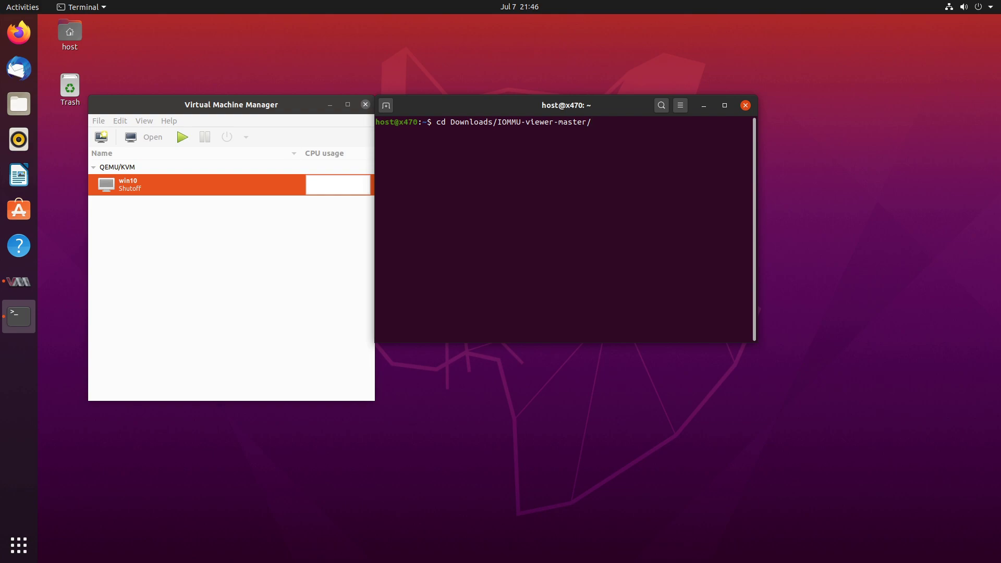
pyautogui.press('Return')
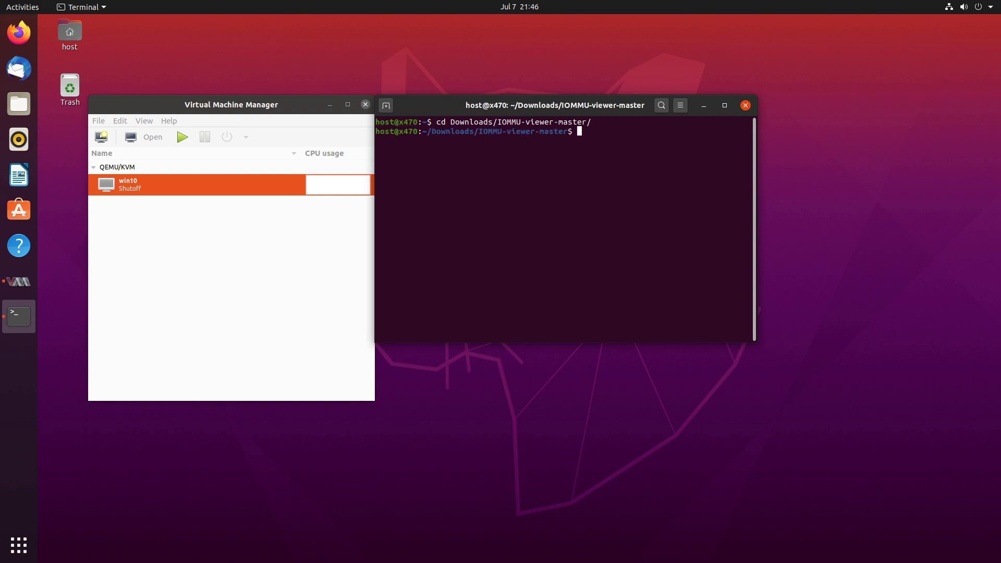
# - Make iommu_viewer.sh executable with chmod +x and run it
pyautogui.write('chmod +x io')
pyautogui.press('Tab')
pyautogui.press('Return')
pyautogui.write('./io')
pyautogui.press('Tab')
pyautogui.press('Return')
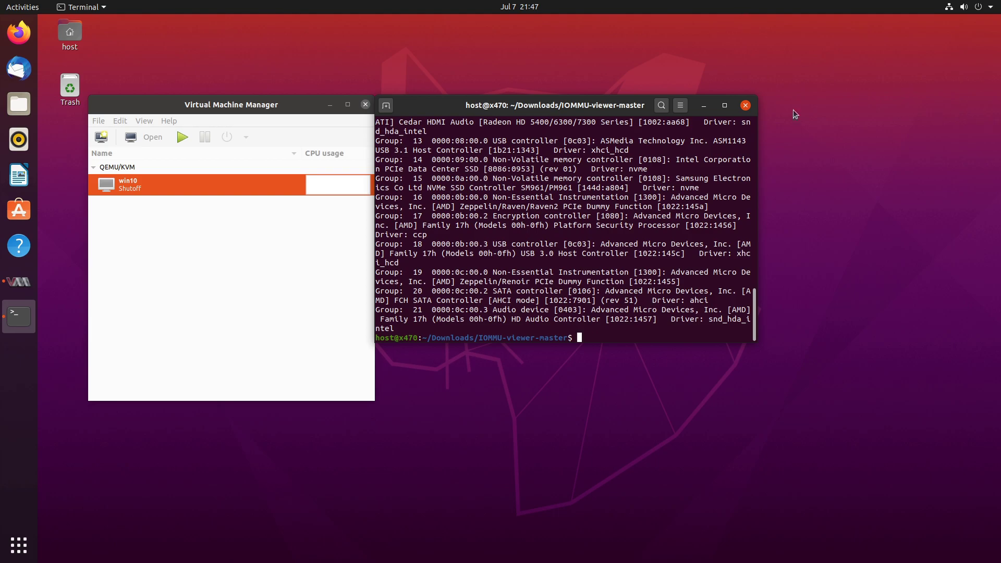
# - Maximize the output and highlight the Samsung NVMe (group 15) and FCH SATA (group 20) lines
pyautogui.click(725, 105)
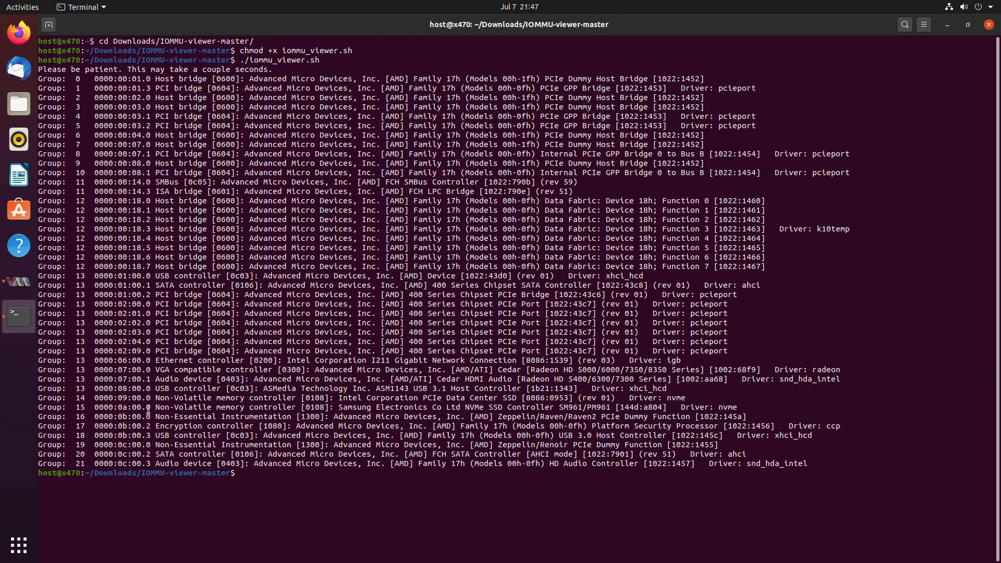
pyautogui.moveTo(103, 407); pyautogui.dragTo(77, 407)
pyautogui.moveTo(77, 407); pyautogui.dragTo(76, 407)
pyautogui.moveTo(777, 454); pyautogui.dragTo(58, 453)
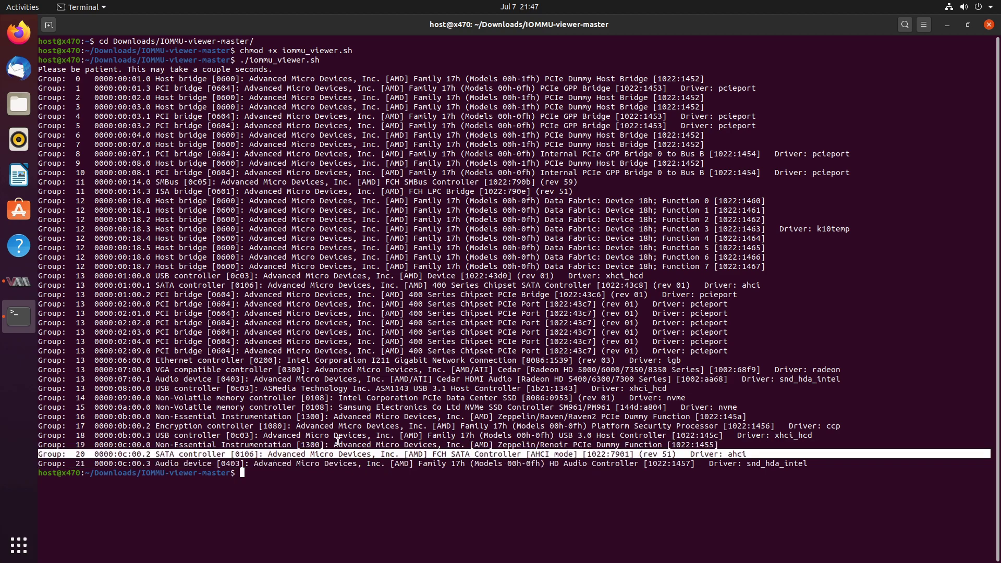
pyautogui.click(949, 24)
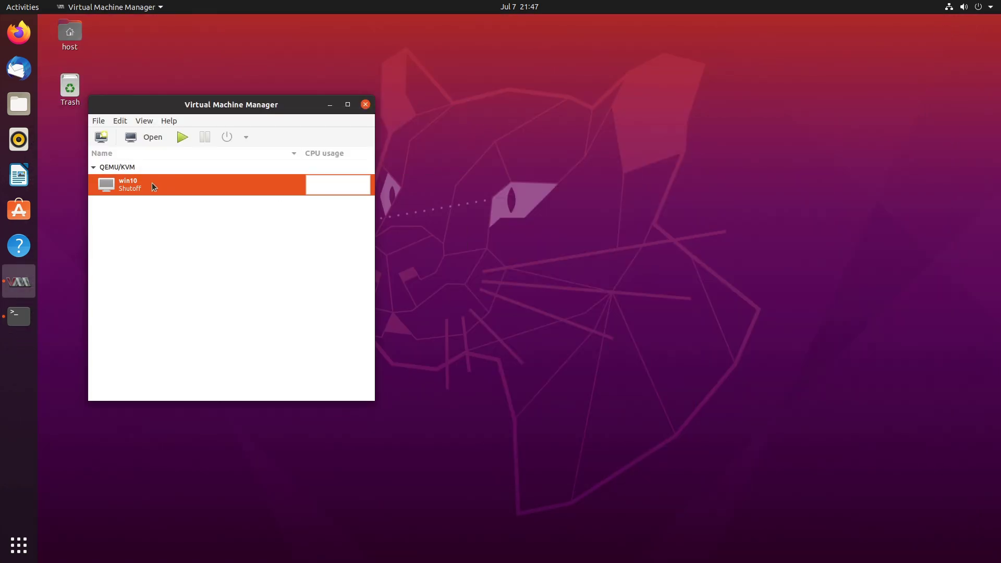
# - Add the Samsung NVMe SSD controller to win10 as a PCI host device
pyautogui.doubleClick(184, 188)
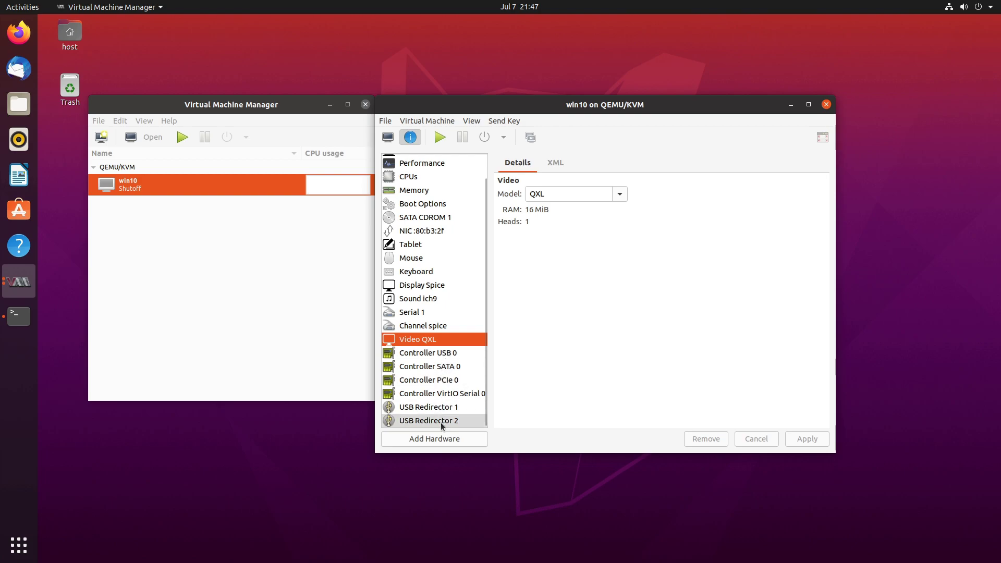
pyautogui.click(443, 439)
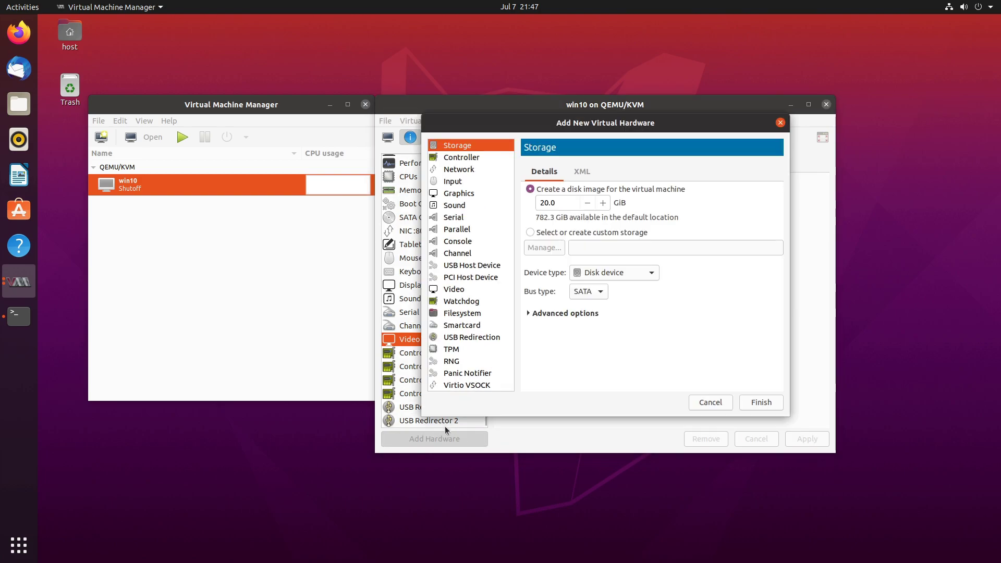
pyautogui.click(479, 277)
pyautogui.scroll(-5, 731, 298)
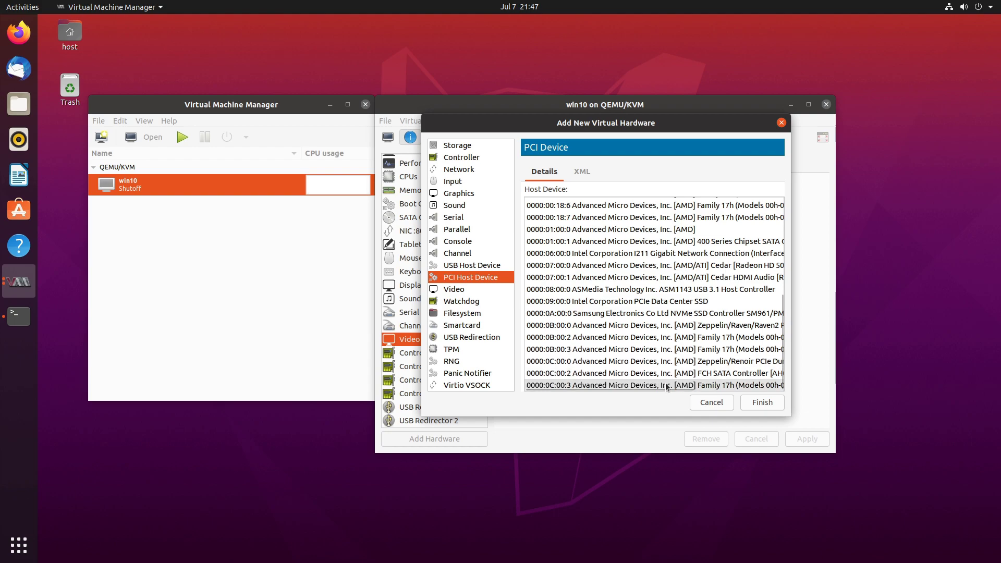
pyautogui.moveTo(791, 415); pyautogui.dragTo(969, 456)
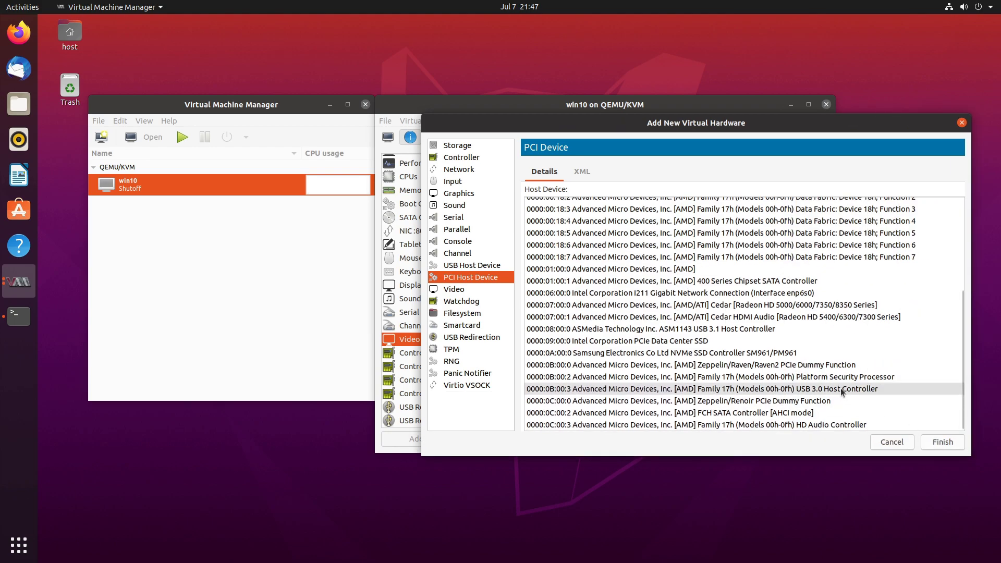
pyautogui.click(841, 354)
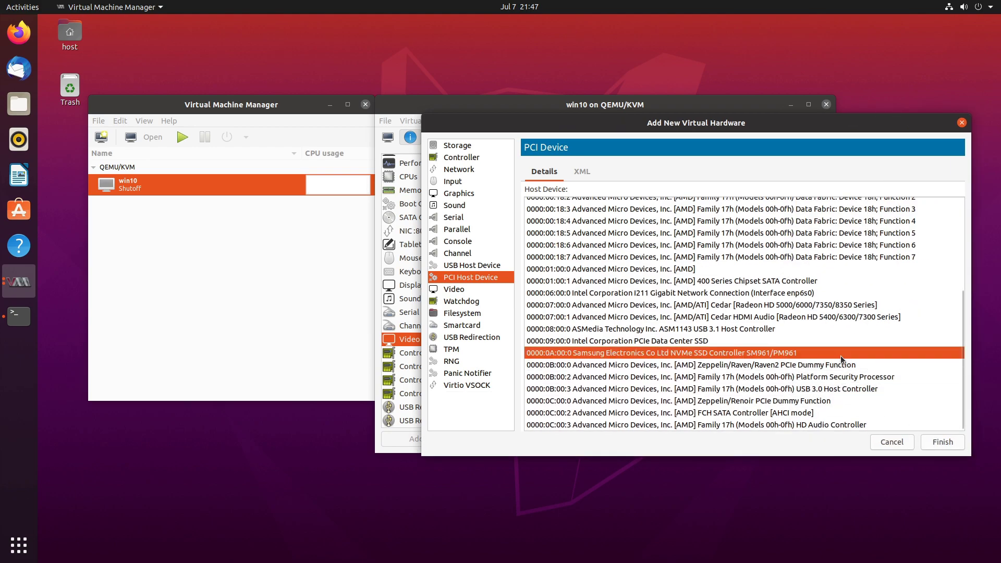
pyautogui.click(942, 443)
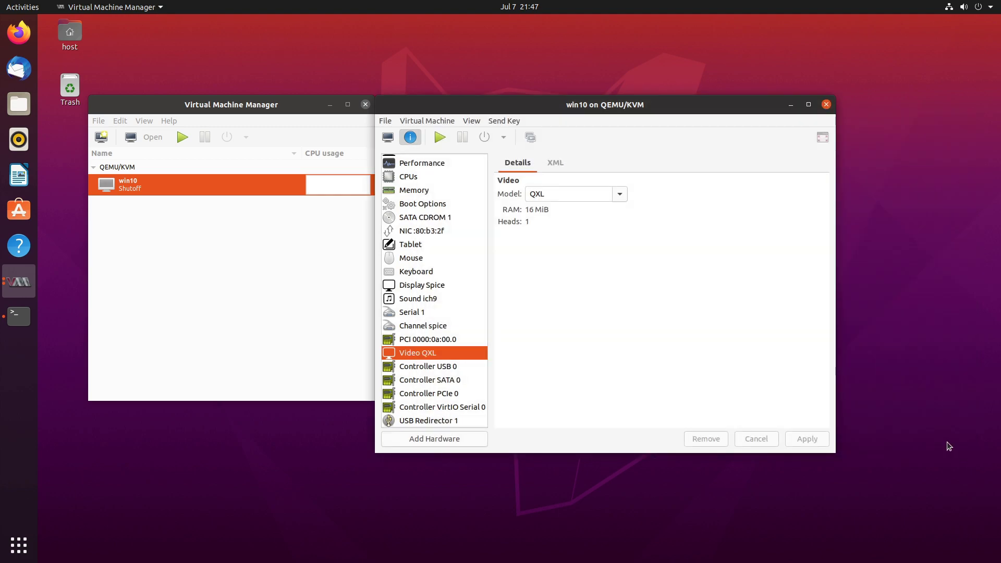
# - Enable SATA CDROM 1 in the boot order and apply the change
pyautogui.click(449, 205)
pyautogui.click(514, 254)
pyautogui.click(508, 244)
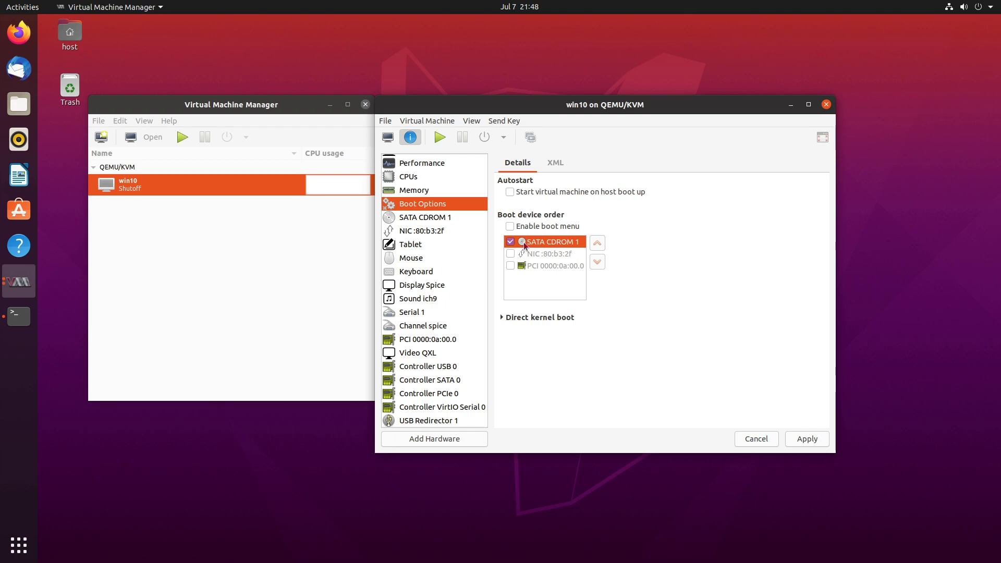
pyautogui.click(810, 439)
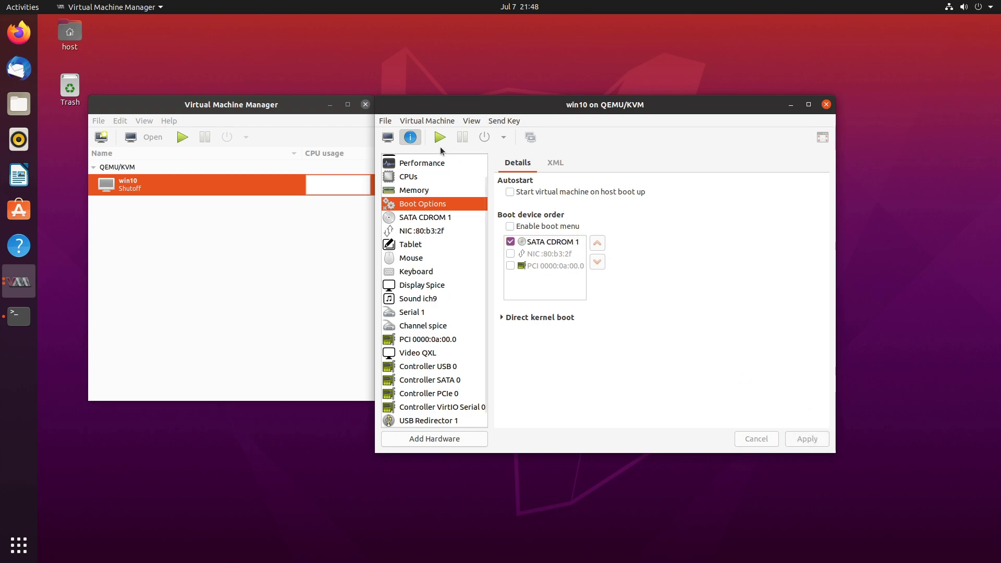
pyautogui.click(387, 137)
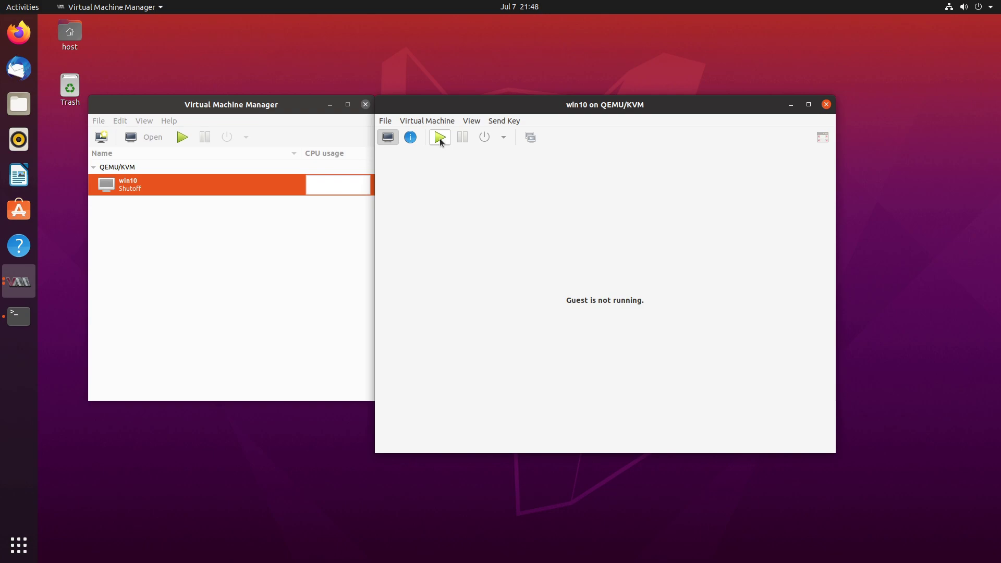
# - Boot win10, fit the window to the guest, install CrystalDiskMark and benchmark C: (2967.03/1507.01 MB/s)
pyautogui.click(439, 138)
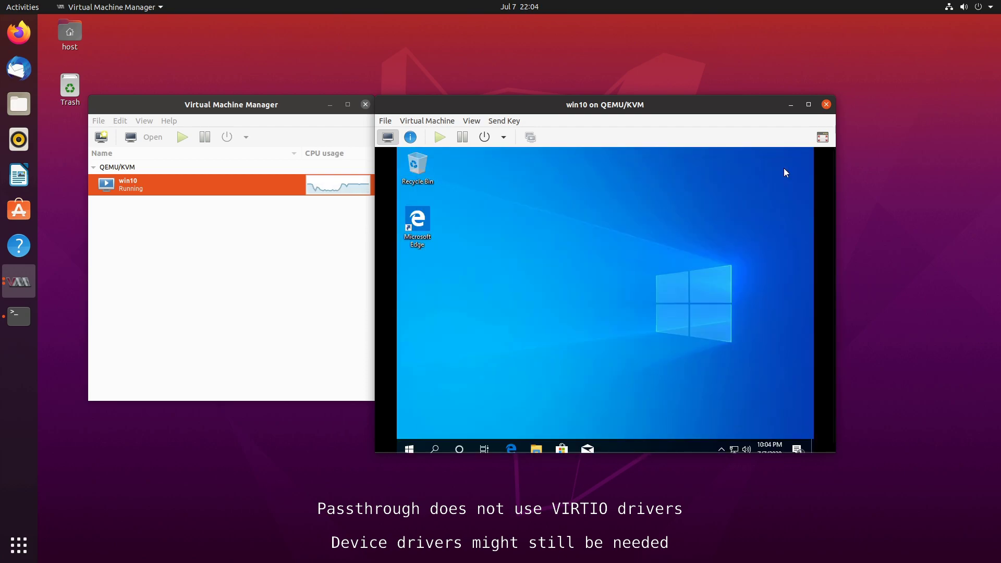
pyautogui.click(471, 120)
pyautogui.click(493, 183)
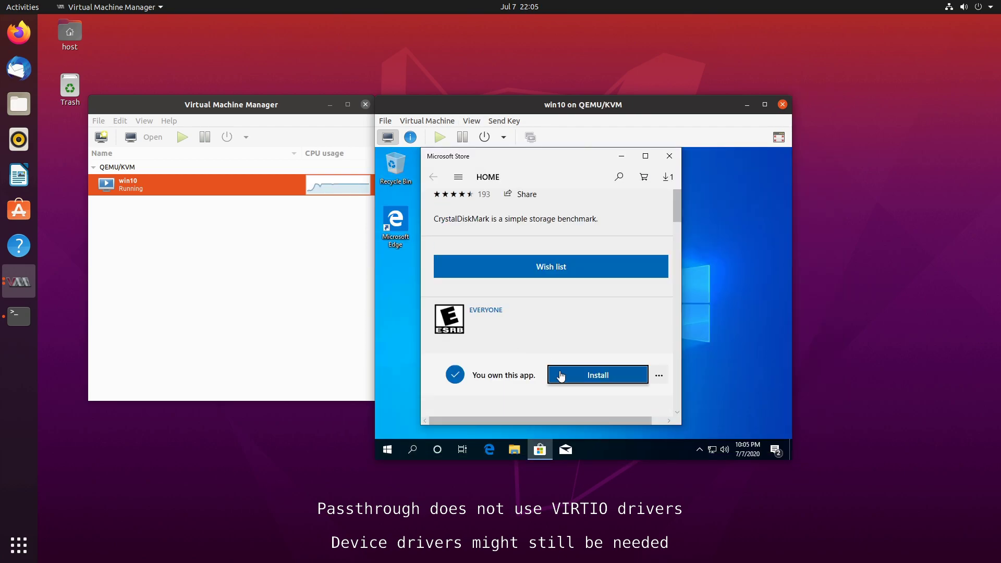
pyautogui.click(558, 376)
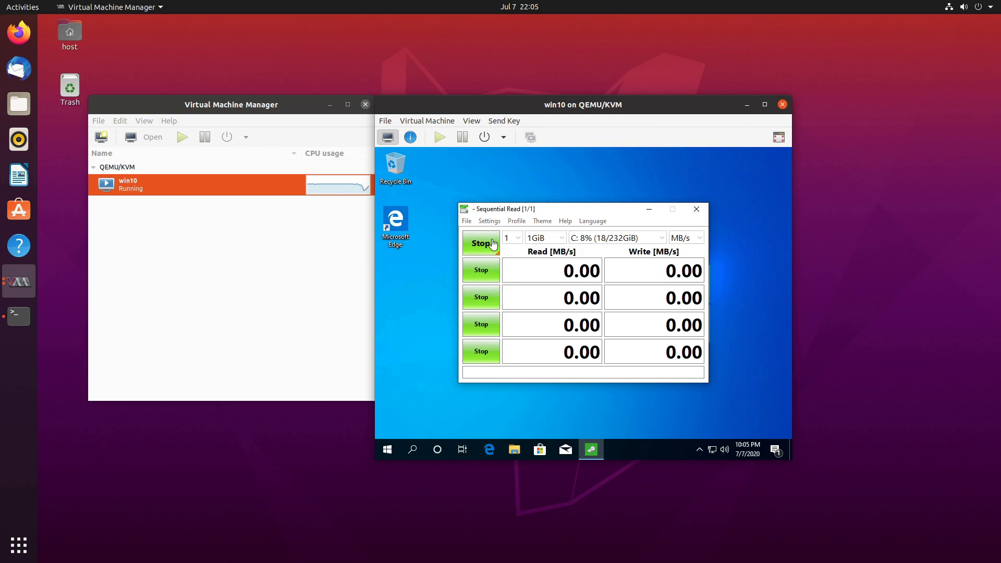
pyautogui.click(493, 244)
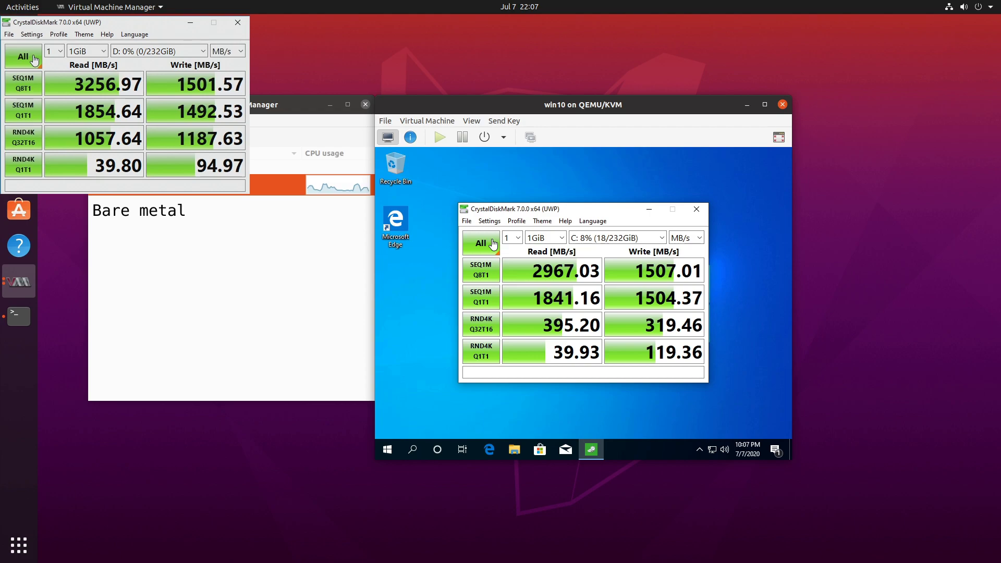
# - Shut down the Windows guest from its Start menu power options
pyautogui.click(391, 457)
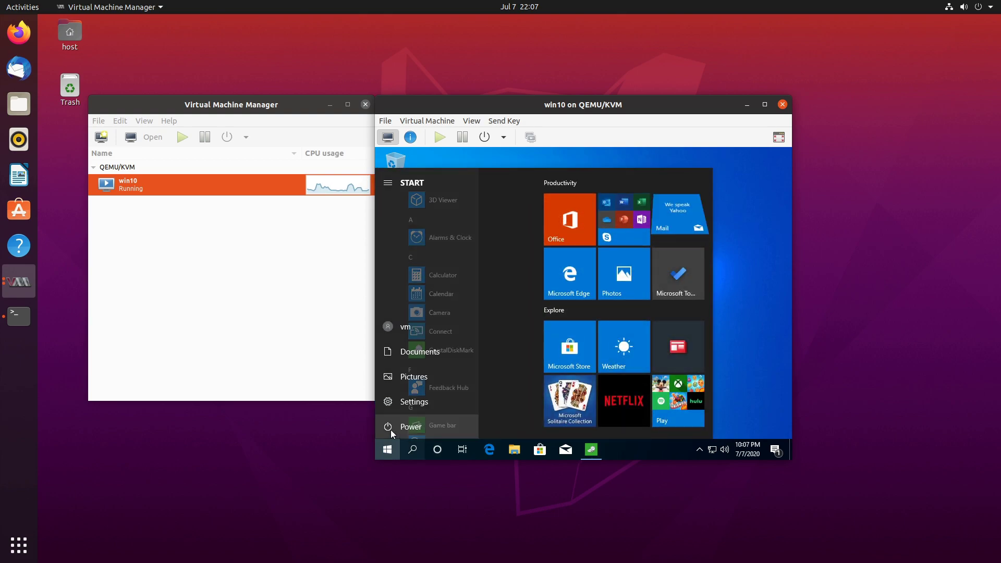
pyautogui.click(448, 427)
pyautogui.click(443, 384)
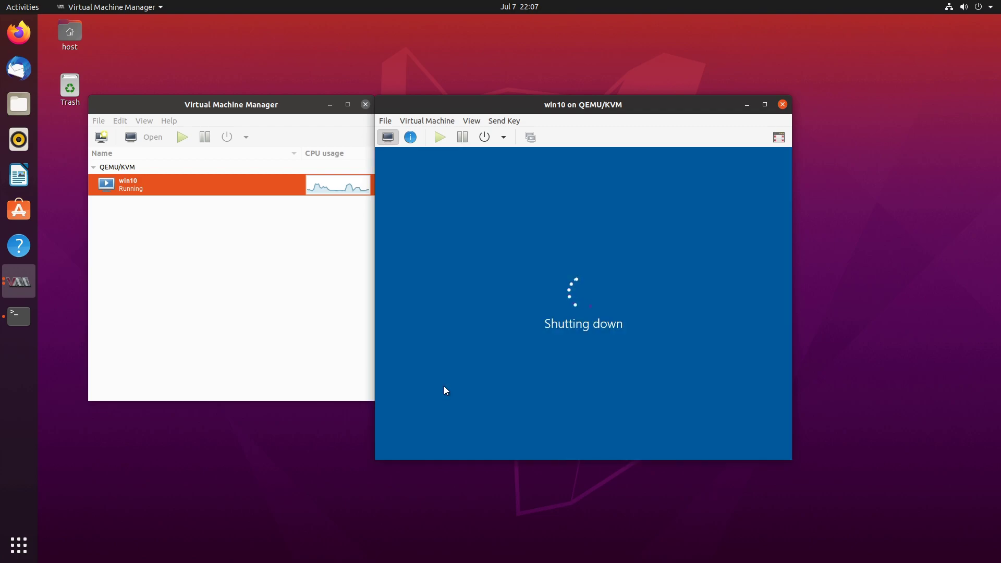
# - Add the FCH SATA Controller to win10 as a PCI host device
pyautogui.click(419, 138)
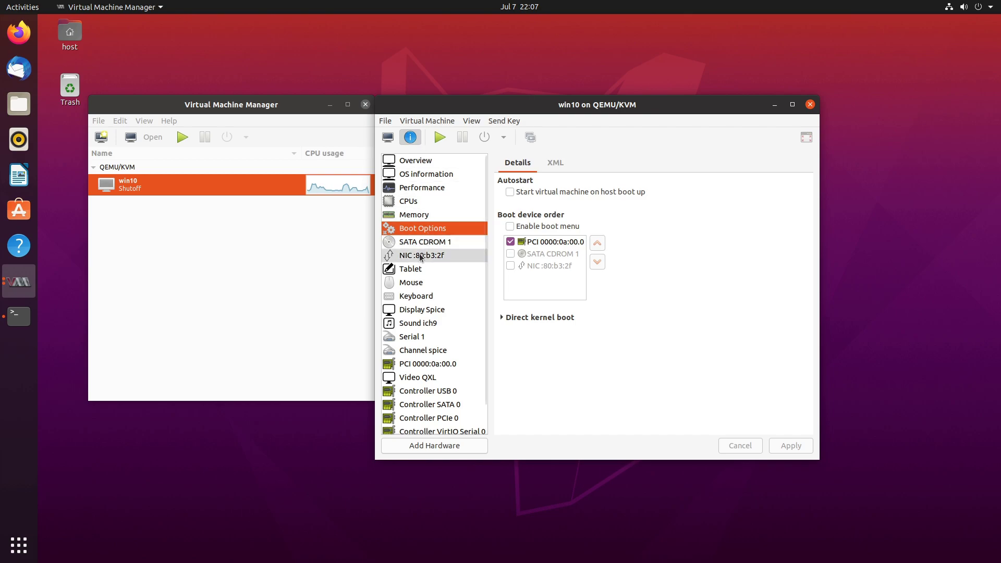
pyautogui.click(447, 446)
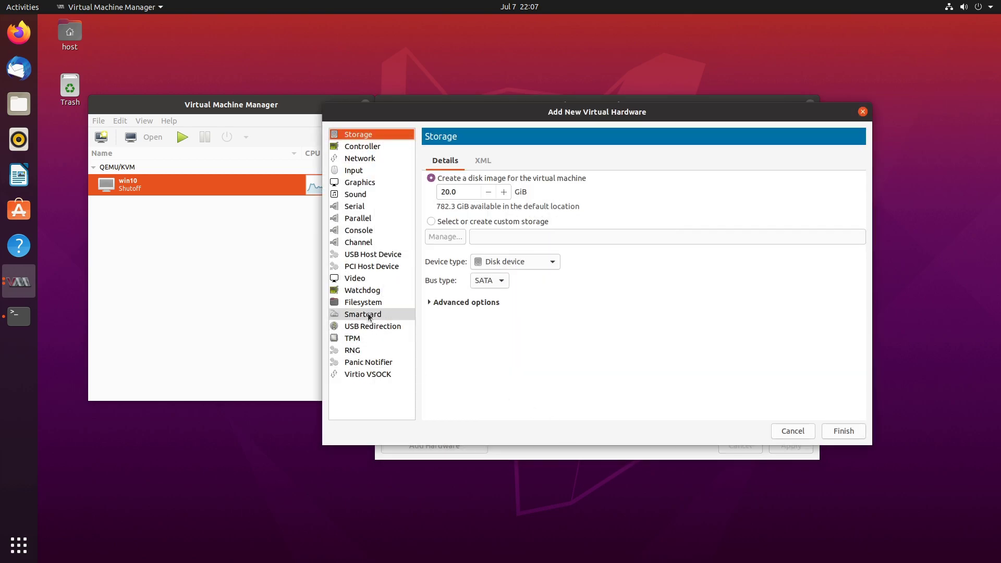
pyautogui.click(398, 268)
pyautogui.scroll(-5, 589, 334)
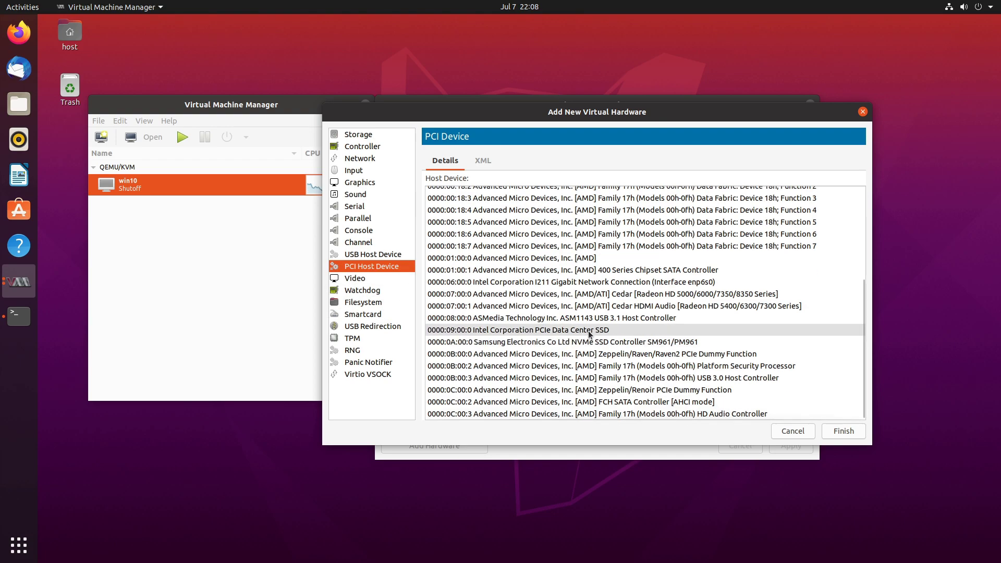
pyautogui.click(660, 402)
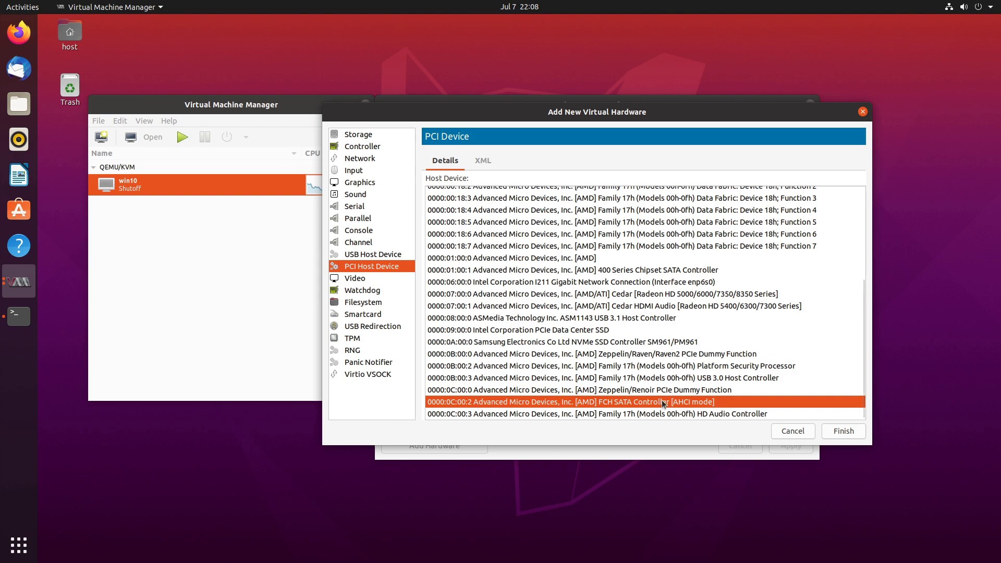
pyautogui.click(841, 431)
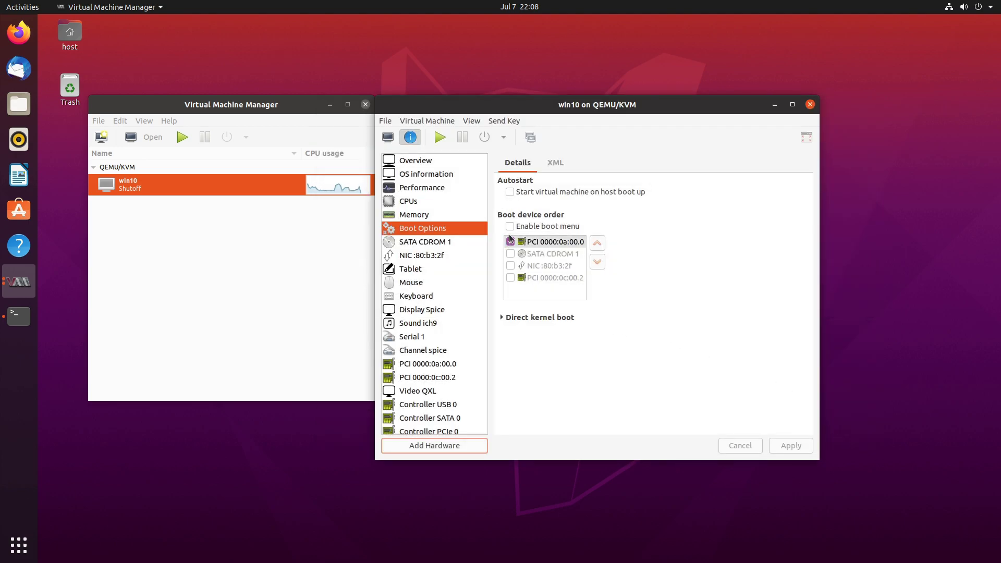
# - Select the NVMe and new SATA controller entries in the boot order list
pyautogui.click(556, 255)
pyautogui.click(555, 244)
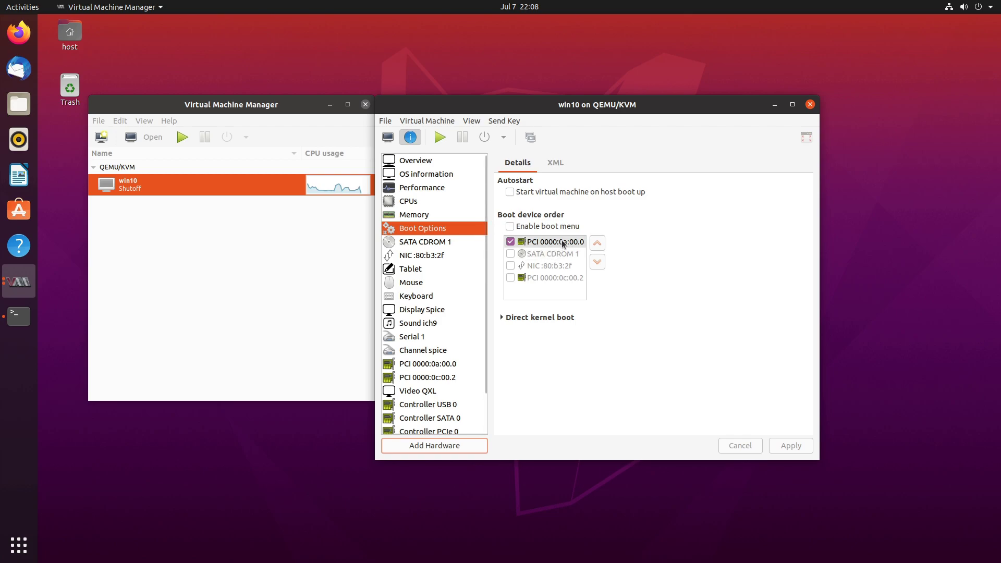
pyautogui.click(548, 278)
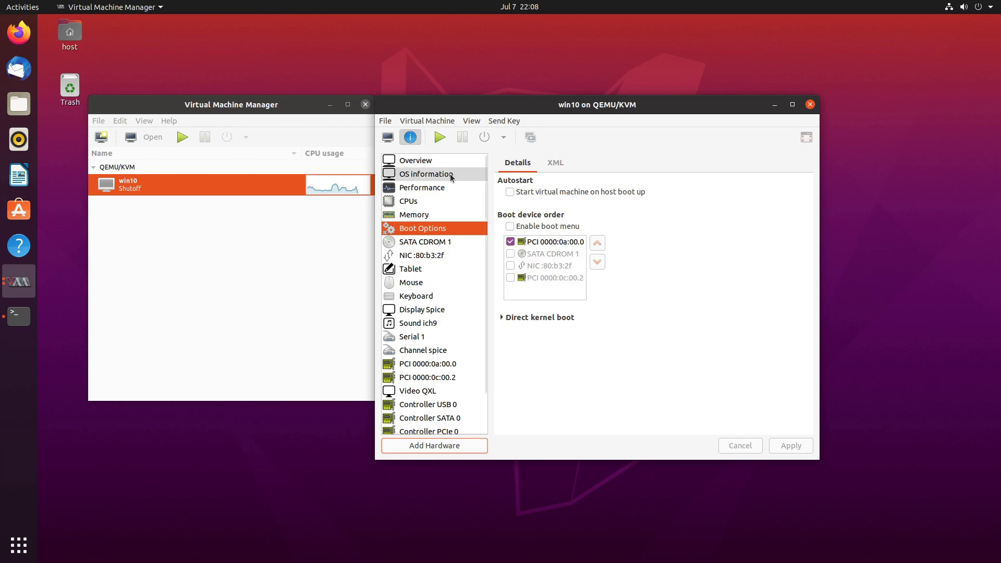
pyautogui.click(388, 138)
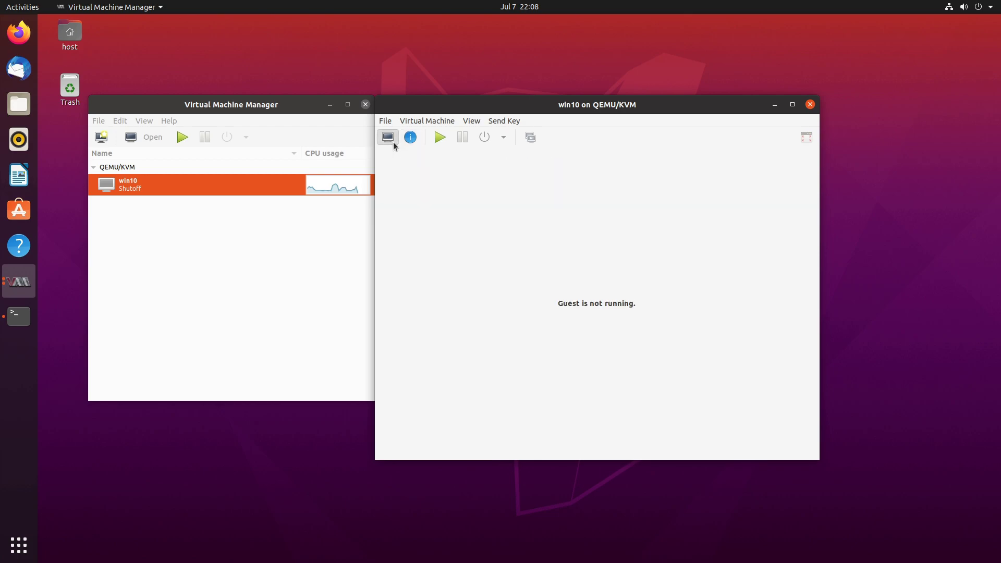
# - Power on win10 and check the new empty Local Disk (E:) in File Explorer
pyautogui.click(440, 140)
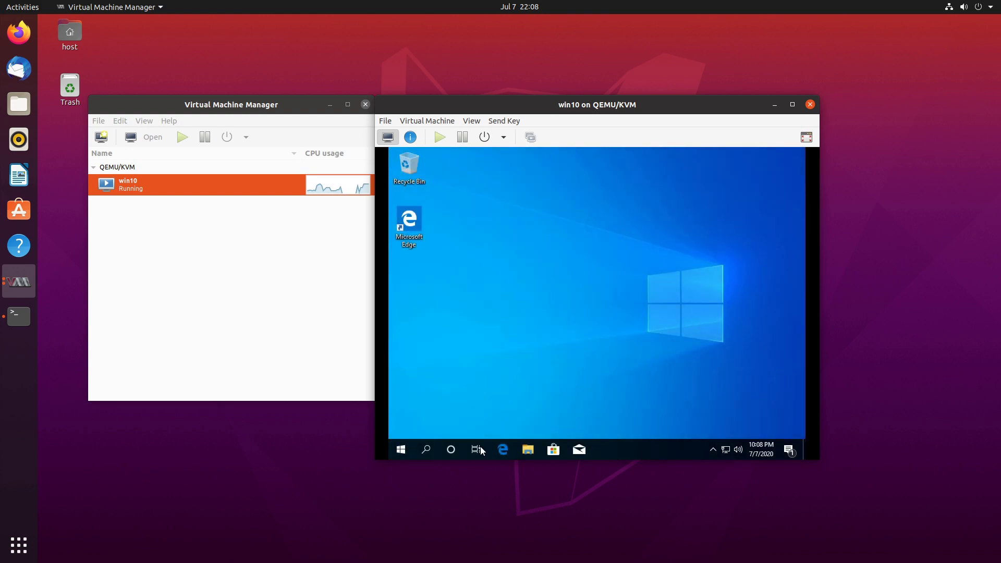
pyautogui.click(528, 449)
pyautogui.click(433, 334)
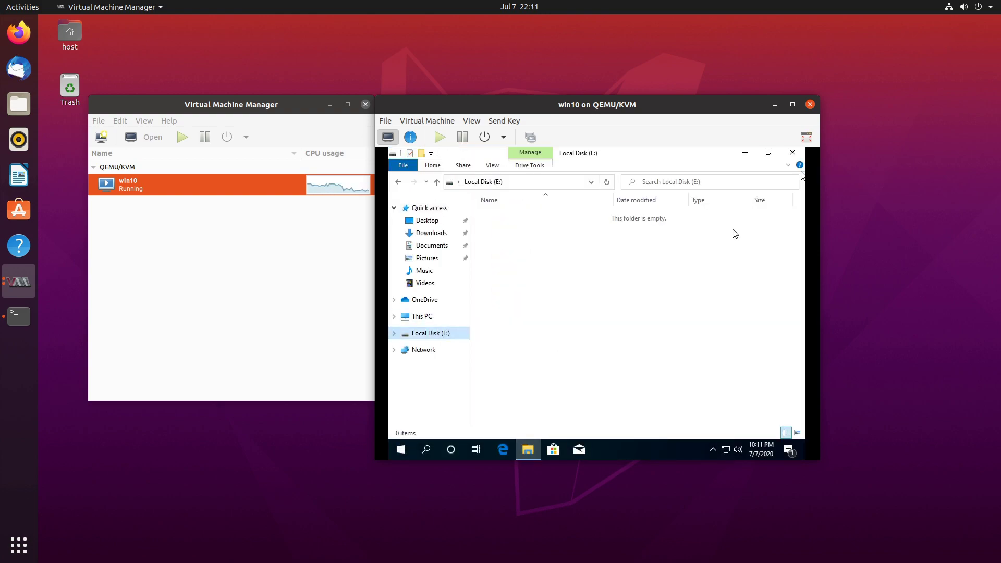
pyautogui.click(790, 154)
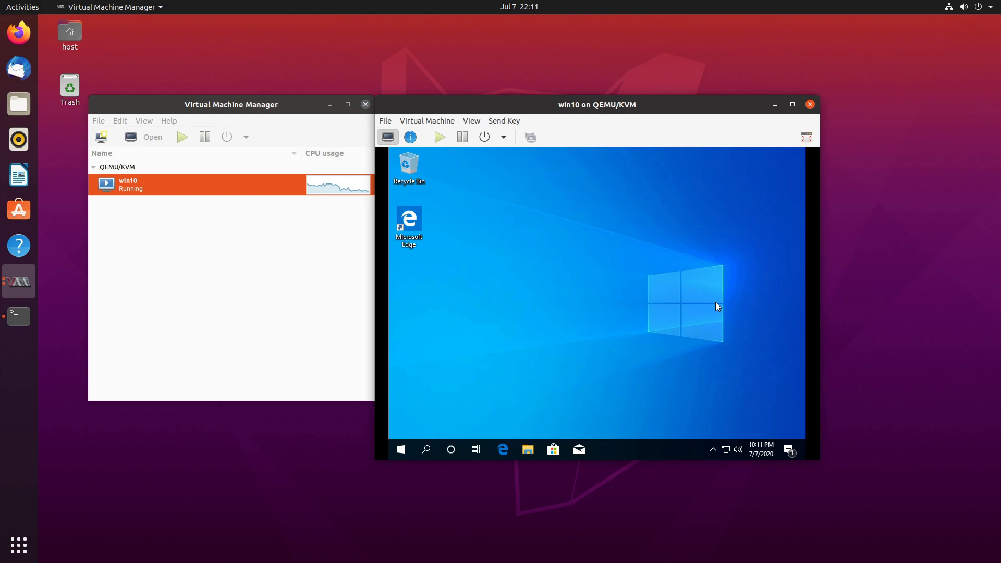
# - Launch CrystalDiskMark in the guest and run all benchmarks on the 238GiB drive E:
pyautogui.click(401, 449)
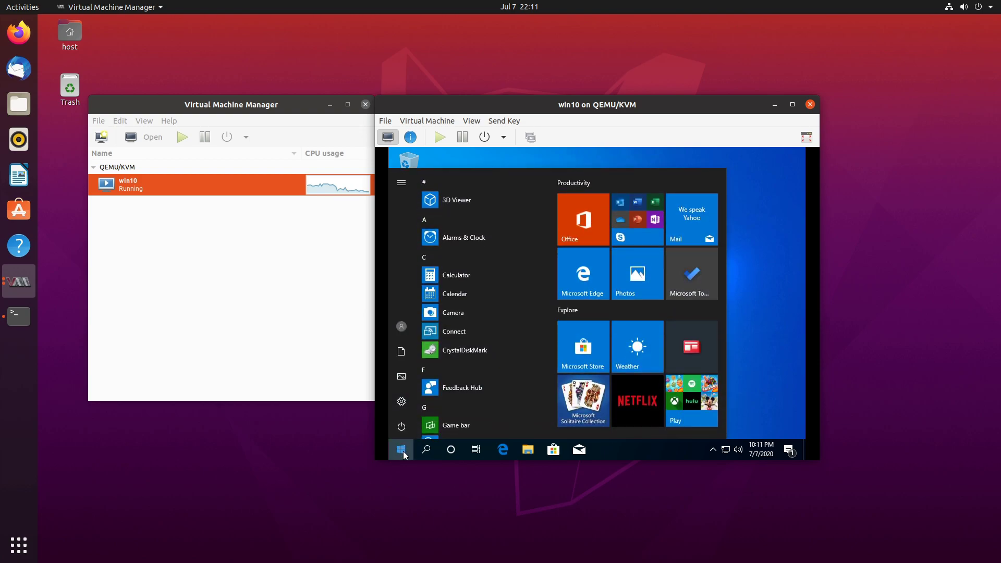
pyautogui.click(494, 355)
pyautogui.click(631, 237)
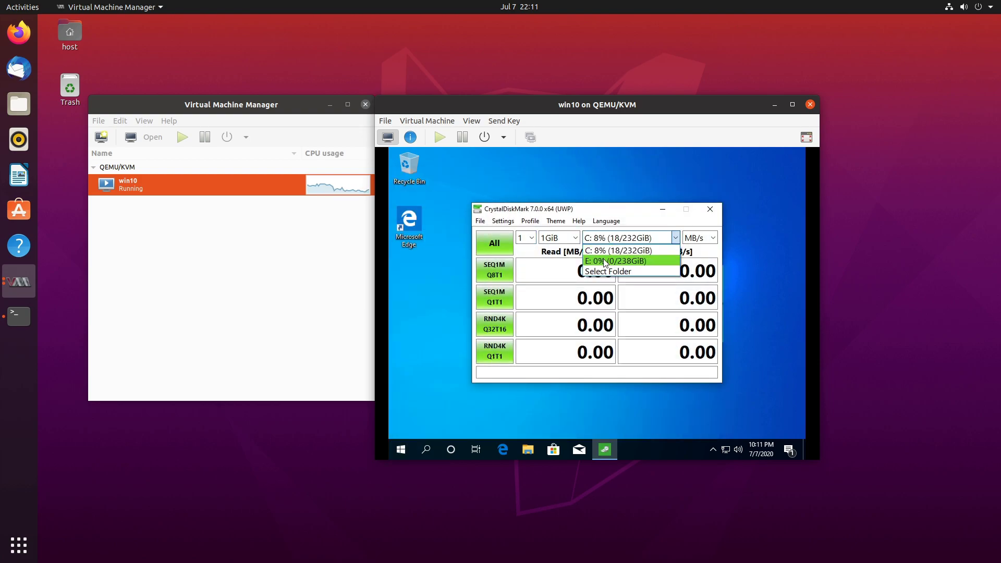
pyautogui.click(625, 259)
pyautogui.click(485, 254)
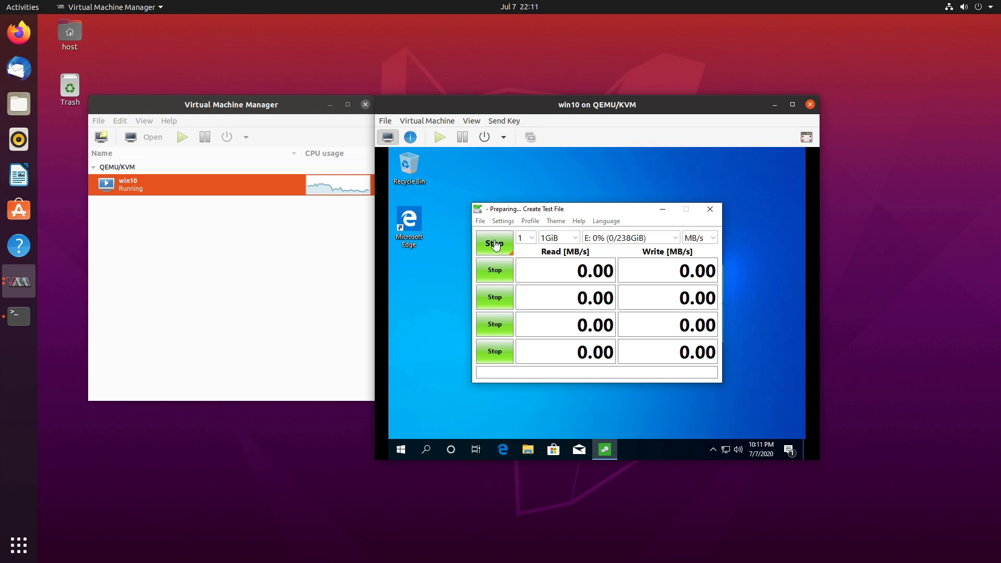